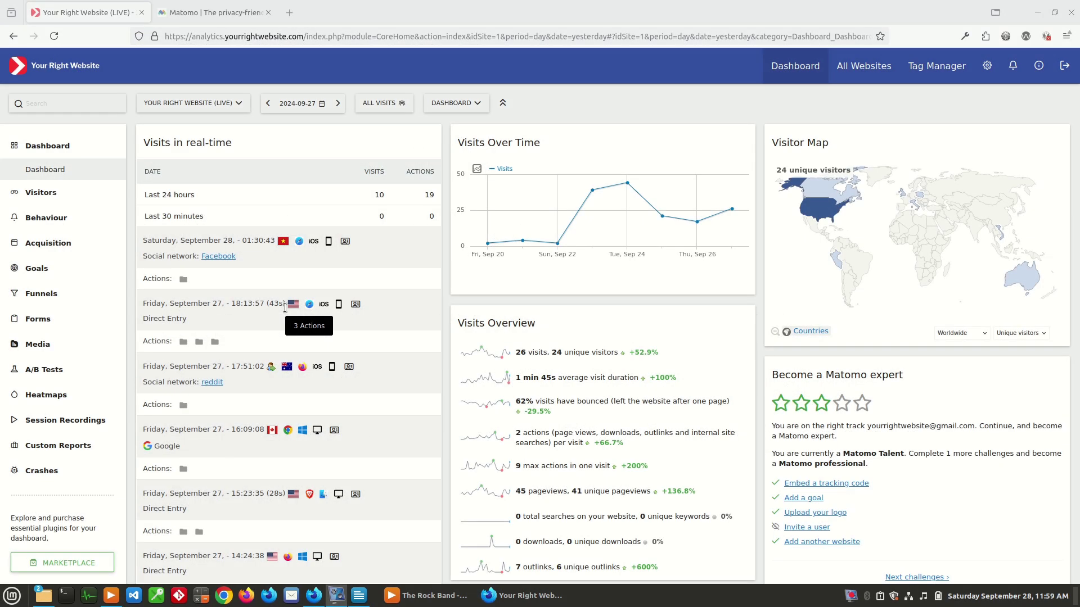
Bring up the Download Matomo On-Premise page on matomo.org, then return to the dashboard tab
{"action": "left_click", "coordinate": [223, 7]}
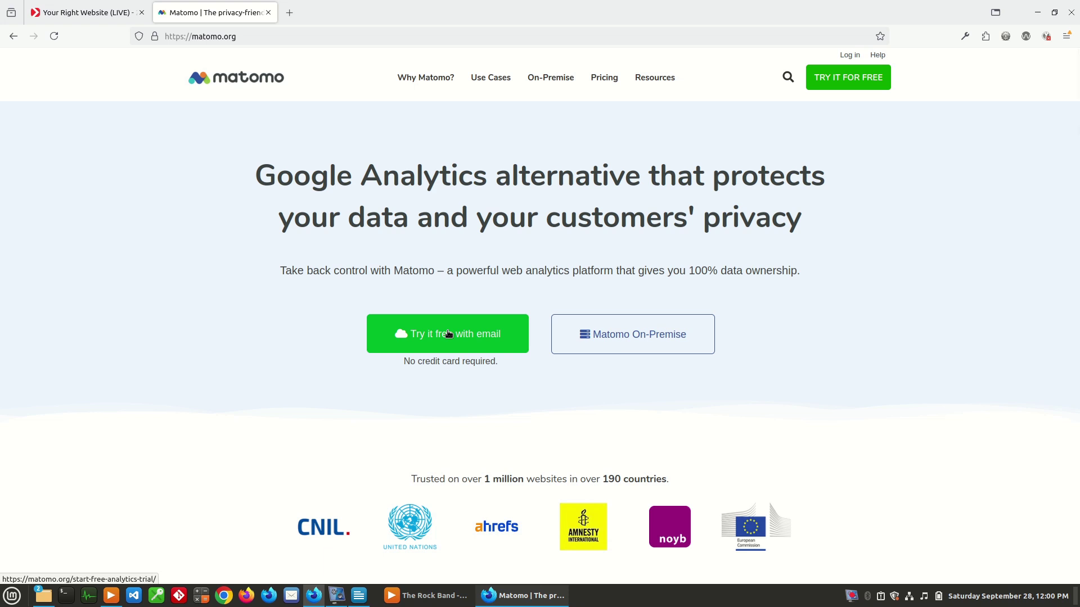
{"action": "left_click", "coordinate": [643, 336]}
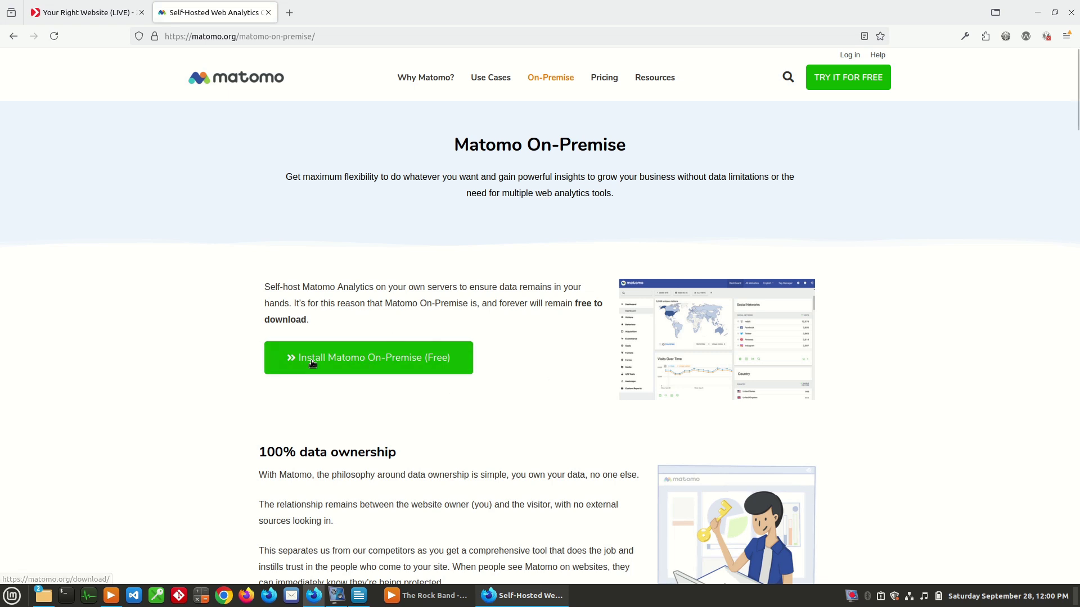
{"action": "left_click", "coordinate": [380, 359]}
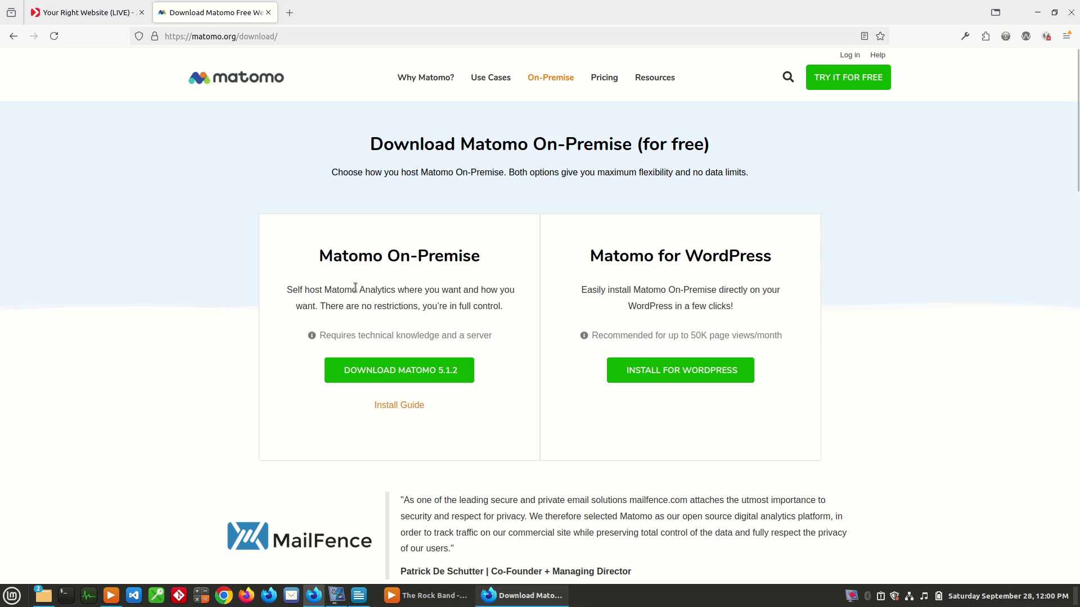
{"action": "left_click", "coordinate": [83, 13]}
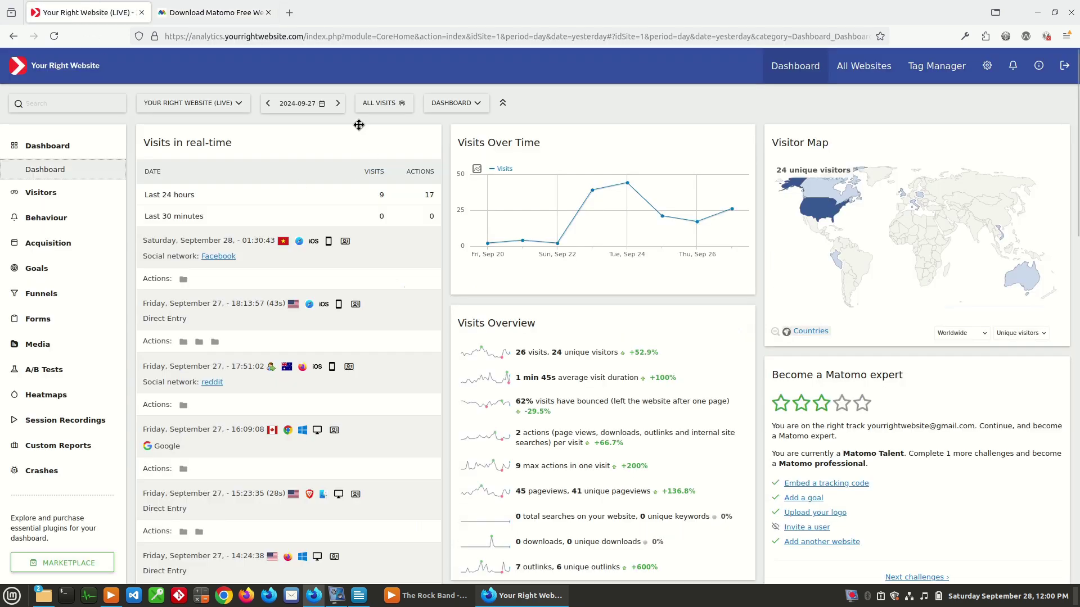
Close the matomo.org download tab and look over the Visits Over Time chart and Visitor Map
{"action": "left_click", "coordinate": [218, 15]}
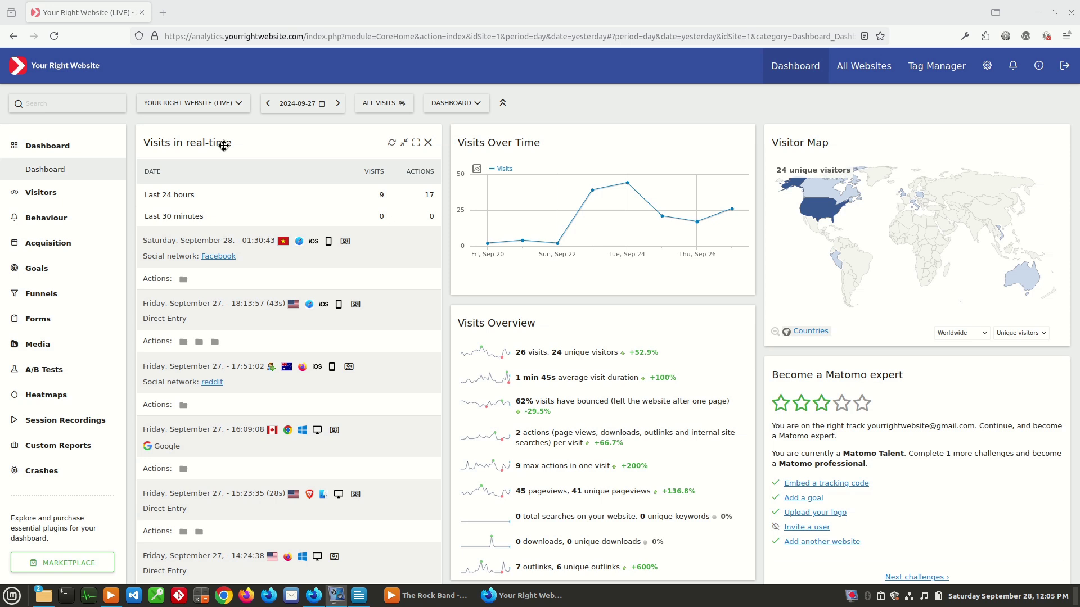
{"action": "mouse_move", "coordinate": [616, 188]}
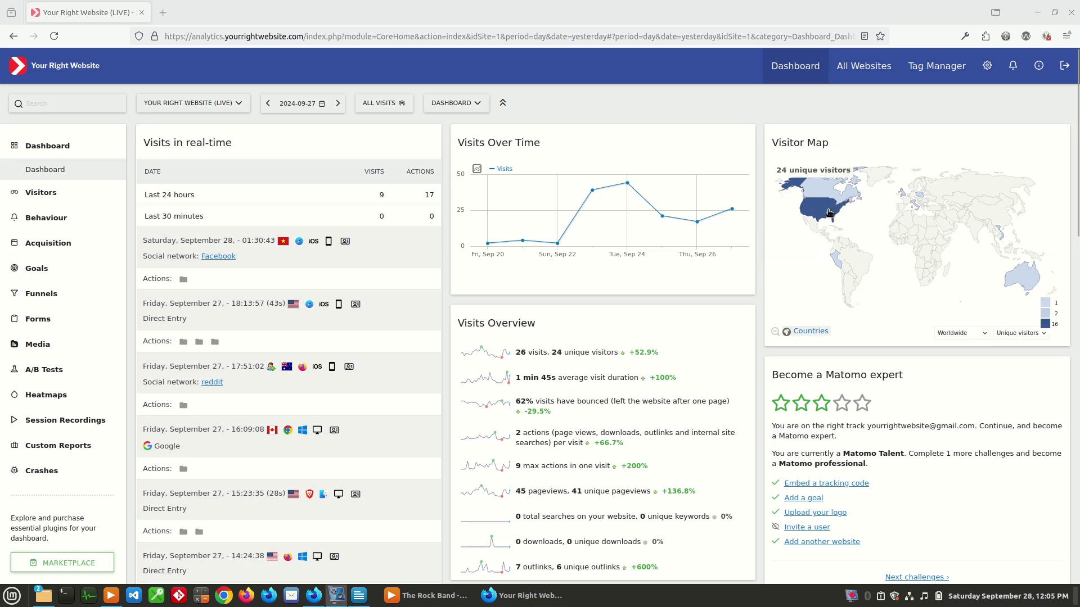
{"action": "mouse_move", "coordinate": [822, 212]}
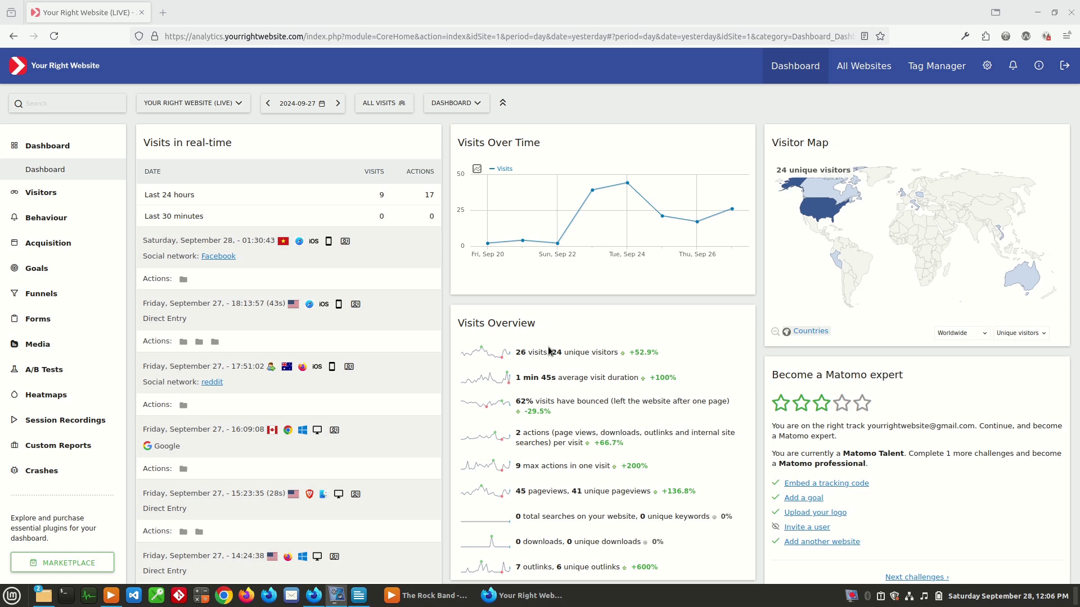
{"action": "scroll", "coordinate": [549, 350], "scroll_direction": "down", "scroll_amount": 4}
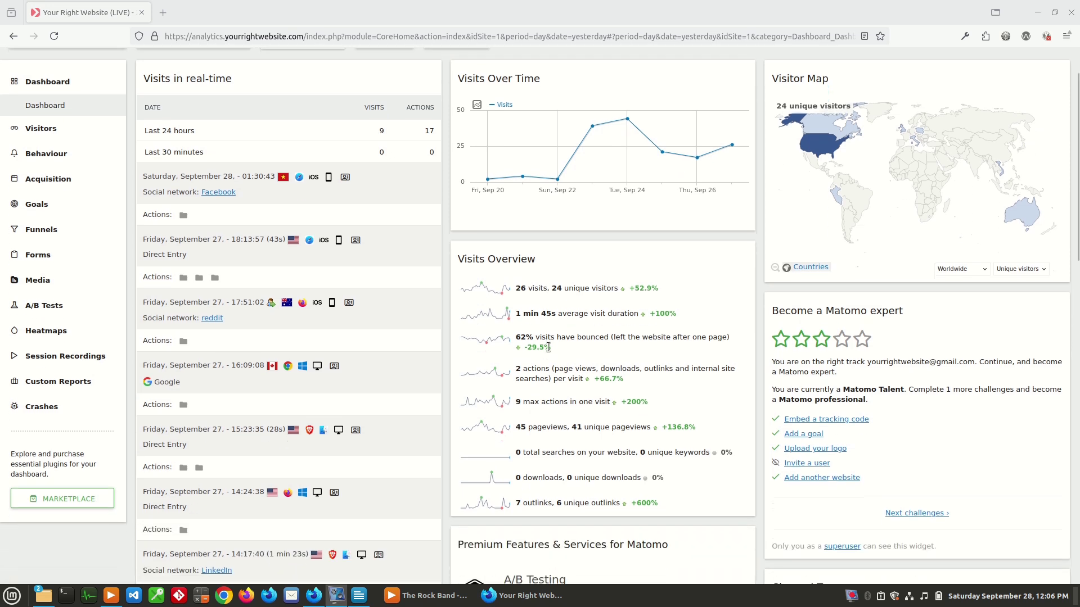
{"action": "scroll", "coordinate": [551, 363], "scroll_direction": "down", "scroll_amount": 2}
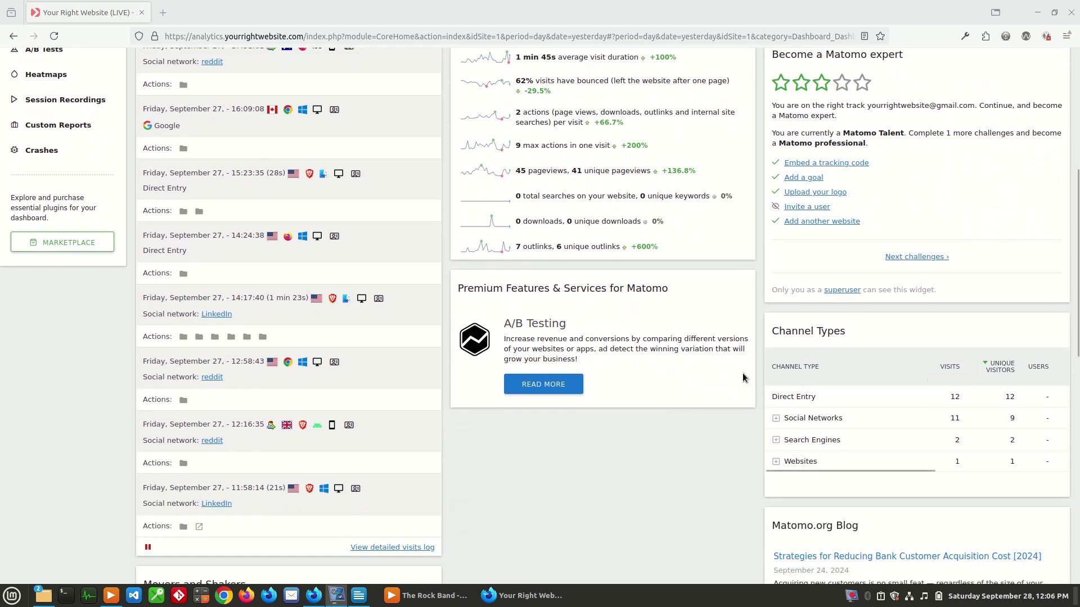
{"action": "scroll", "coordinate": [739, 373], "scroll_direction": "down", "scroll_amount": 3}
{"action": "scroll", "coordinate": [827, 373], "scroll_direction": "down", "scroll_amount": 3}
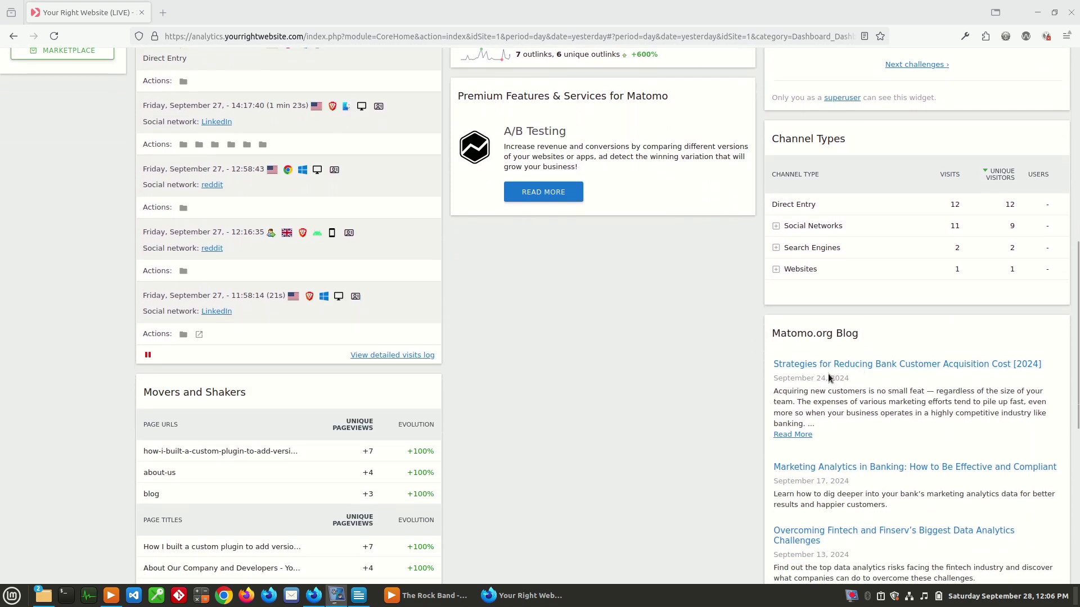
{"action": "key", "text": "Home"}
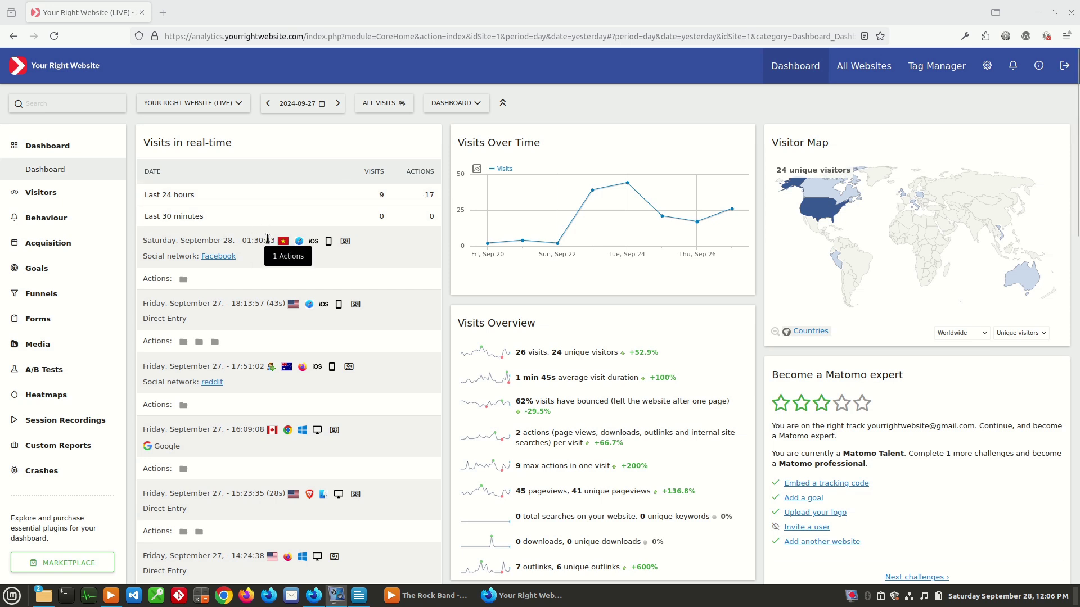
{"action": "mouse_move", "coordinate": [282, 244]}
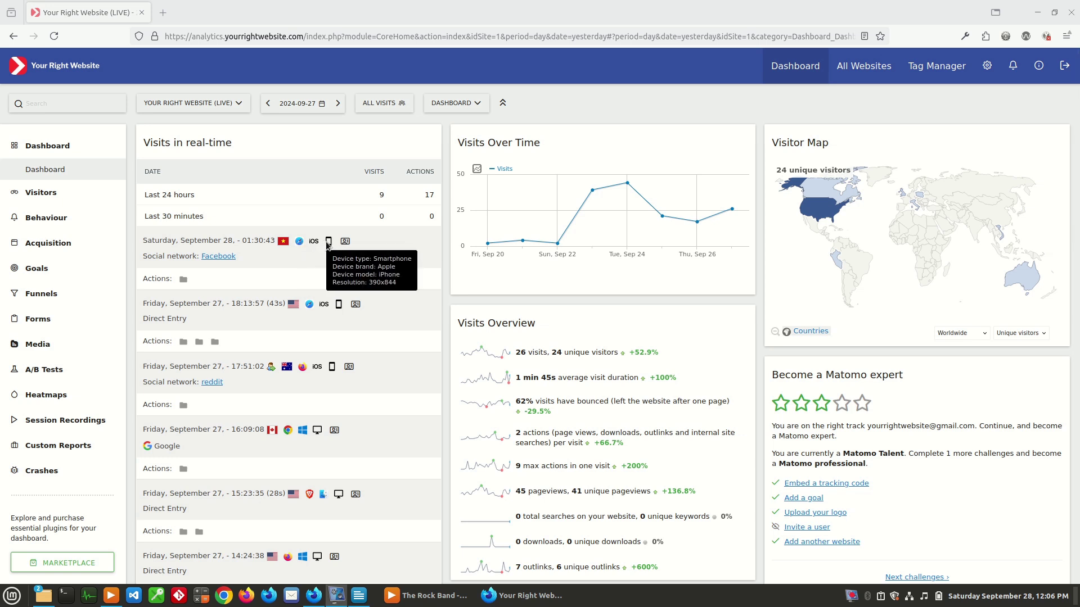
{"action": "mouse_move", "coordinate": [219, 257]}
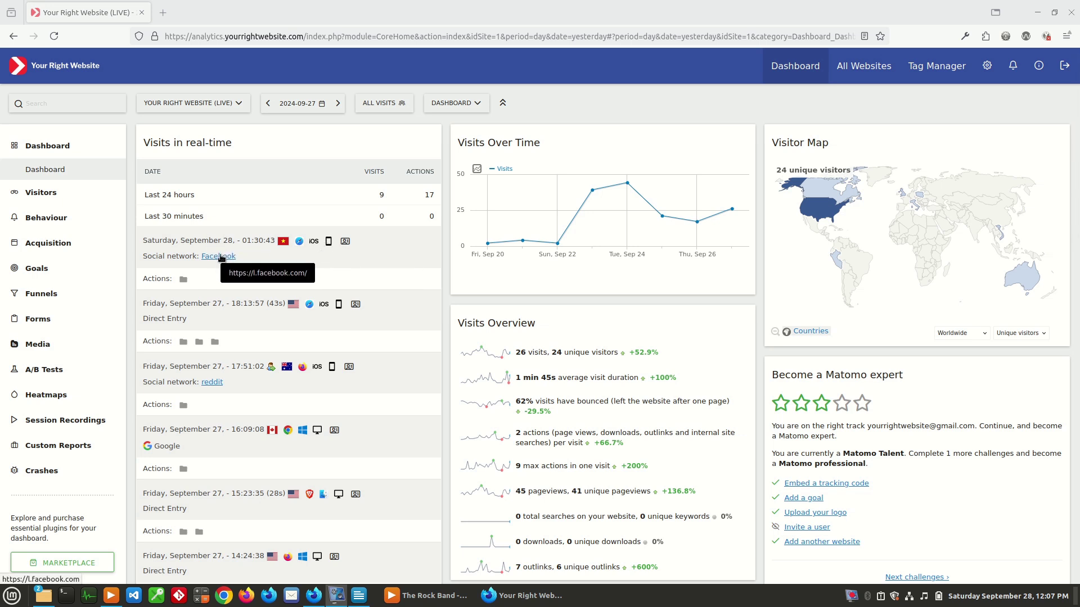
{"action": "mouse_move", "coordinate": [182, 283]}
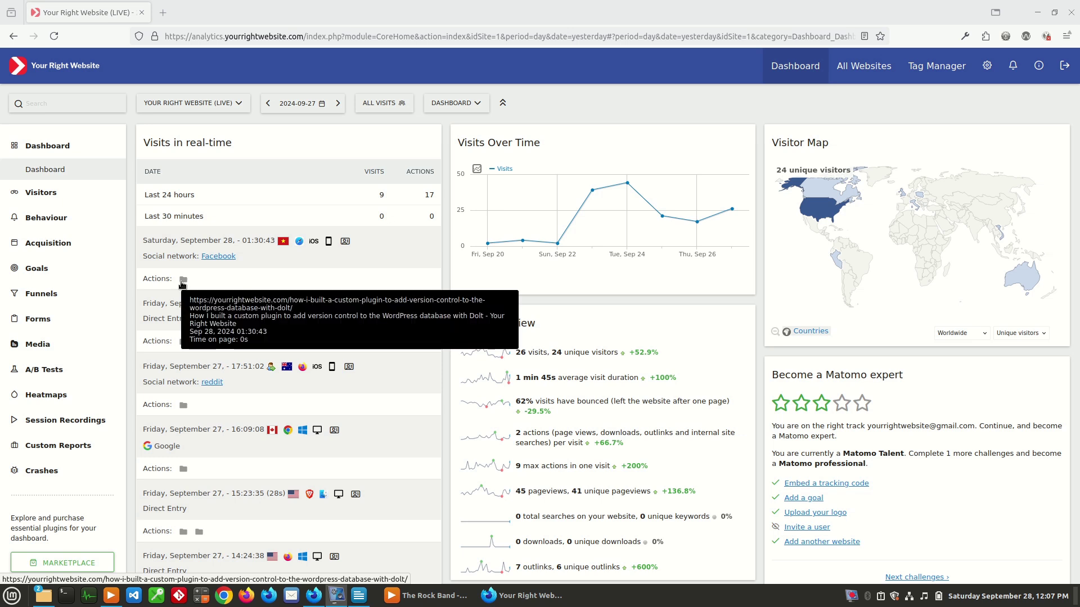
{"action": "mouse_move", "coordinate": [293, 304]}
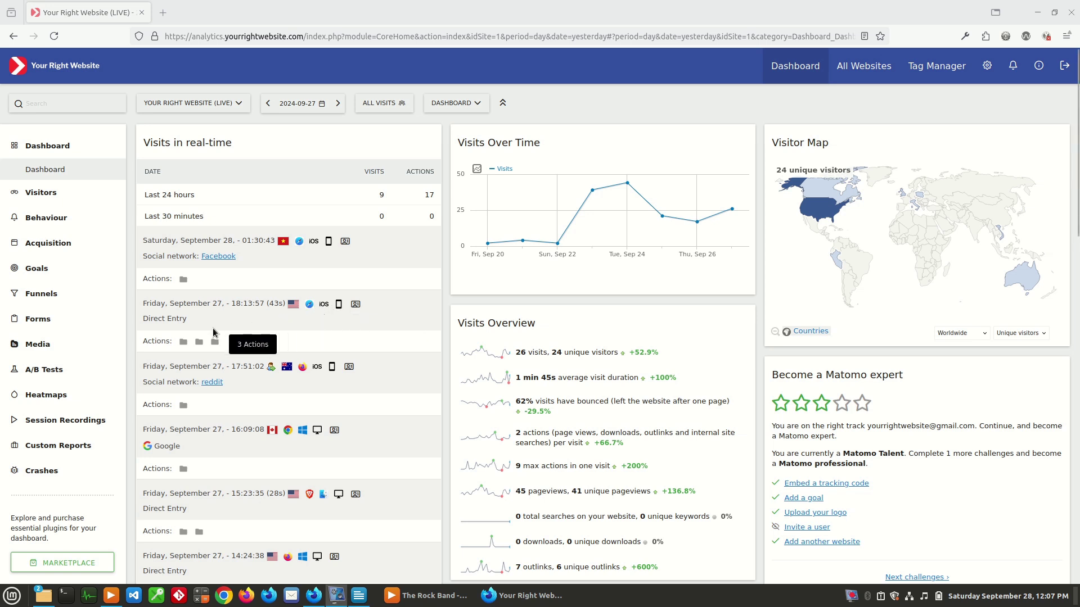
{"action": "mouse_move", "coordinate": [183, 344]}
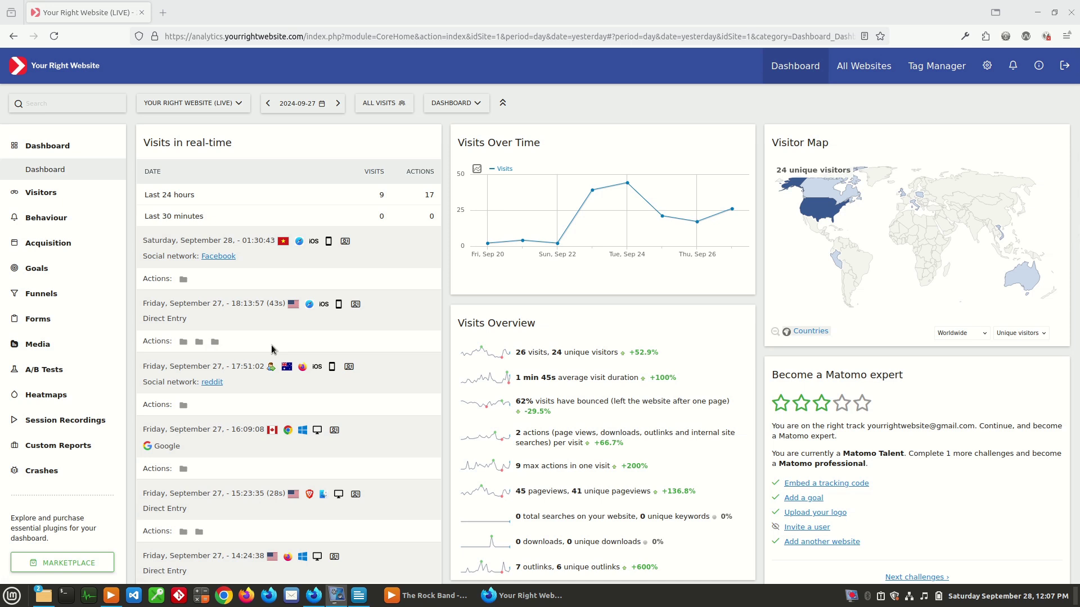
{"action": "mouse_move", "coordinate": [289, 370]}
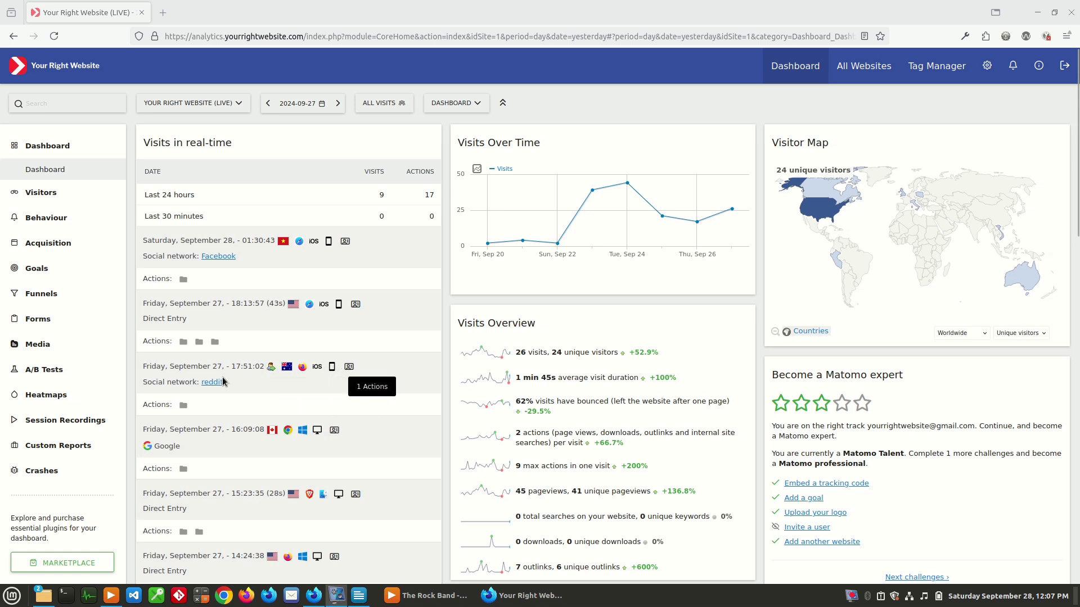
{"action": "mouse_move", "coordinate": [183, 406]}
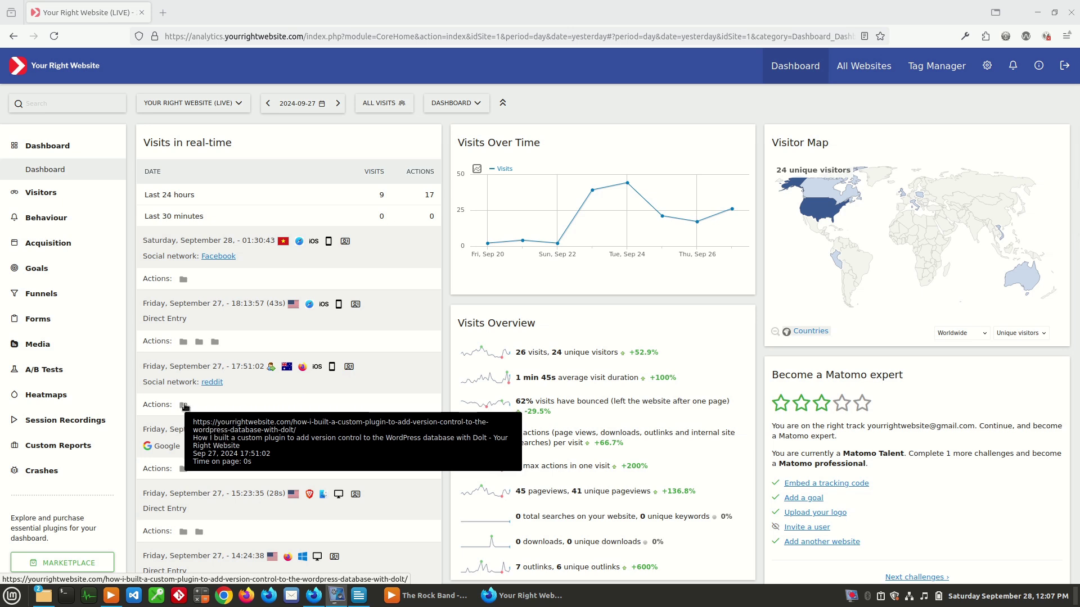
{"action": "left_click", "coordinate": [347, 373]}
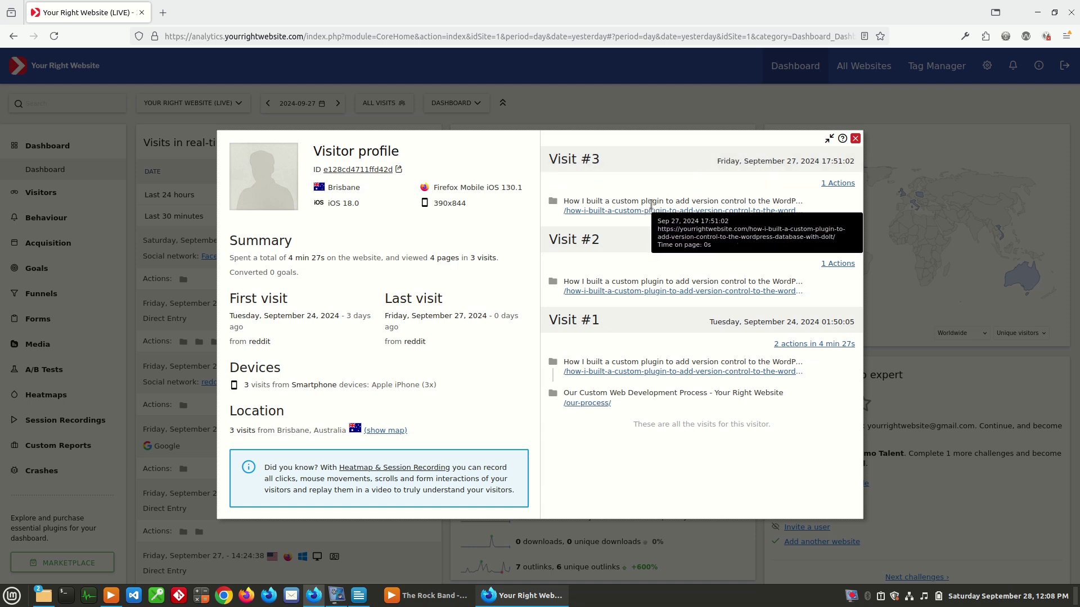
{"action": "left_click", "coordinate": [855, 138]}
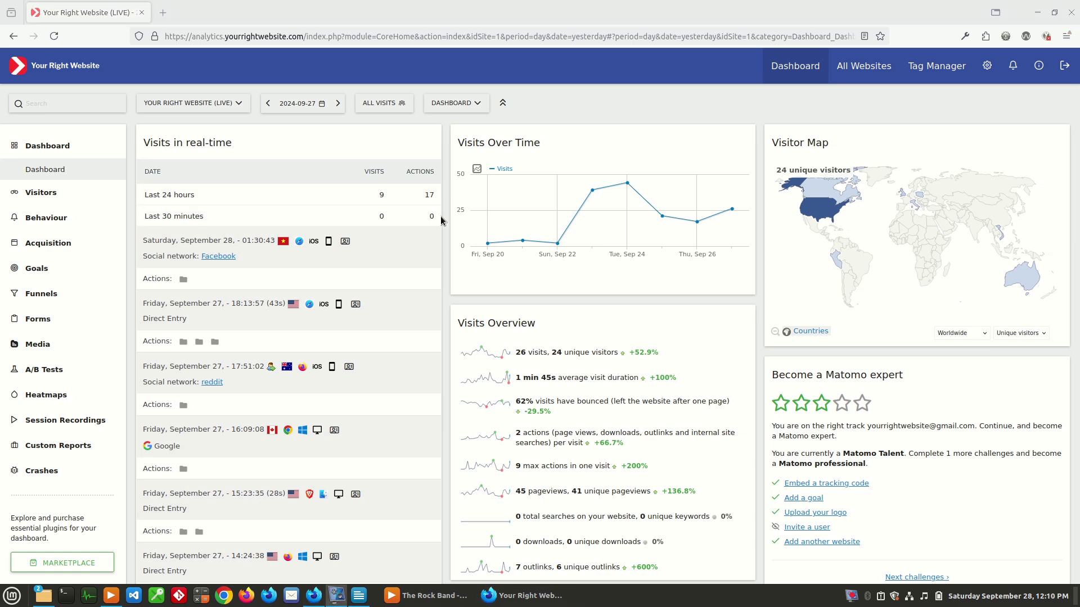
{"action": "mouse_move", "coordinate": [484, 192]}
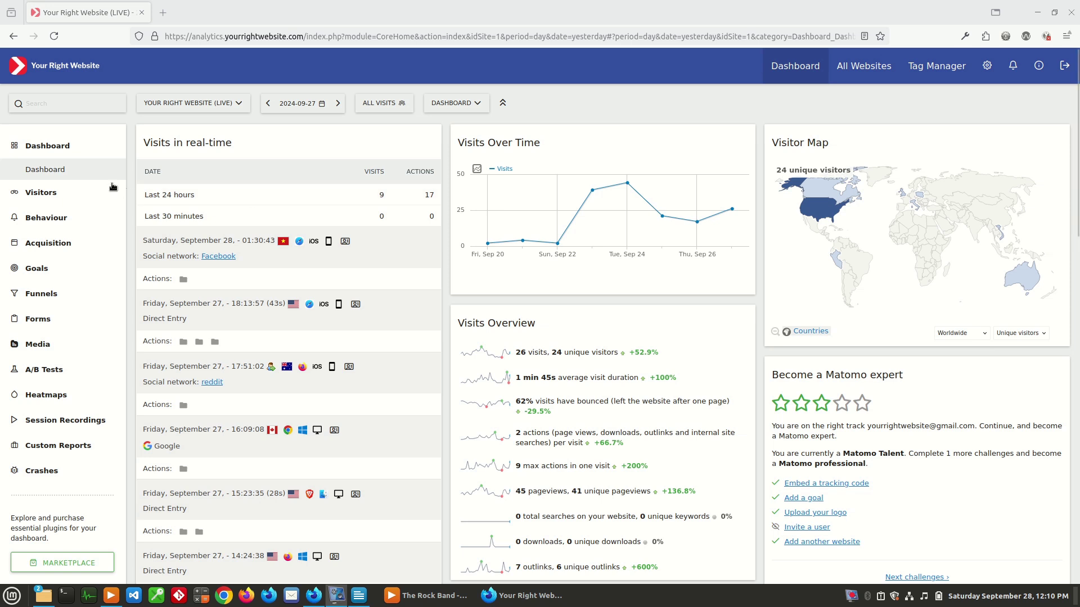
Open Visitors > Overview to see the 30-day Visits Over Time chart (Aug 29 – Sep 27)
{"action": "left_click", "coordinate": [35, 193]}
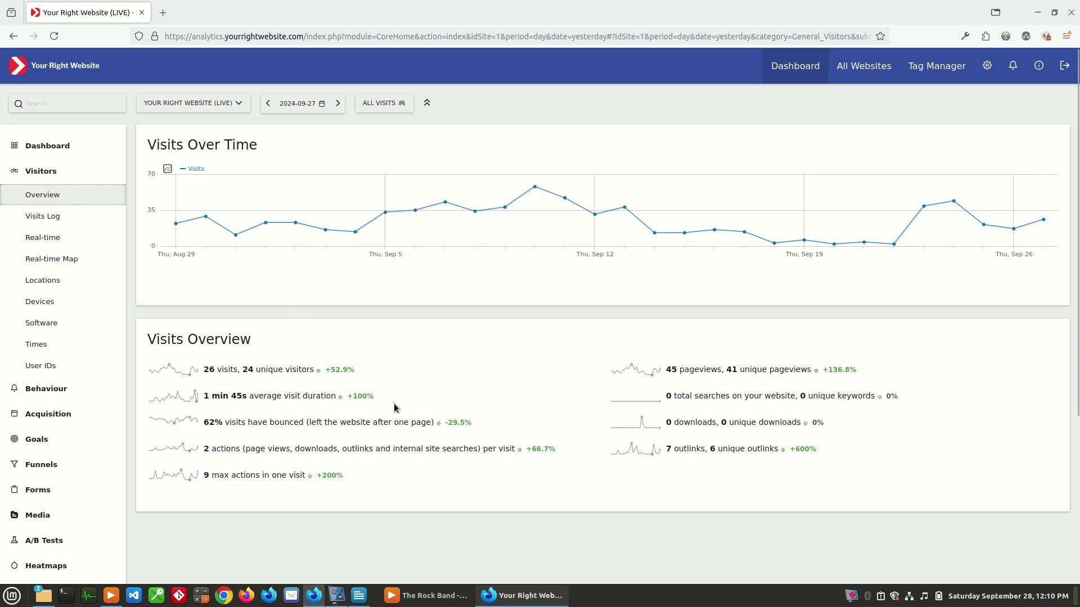
{"action": "mouse_move", "coordinate": [217, 227]}
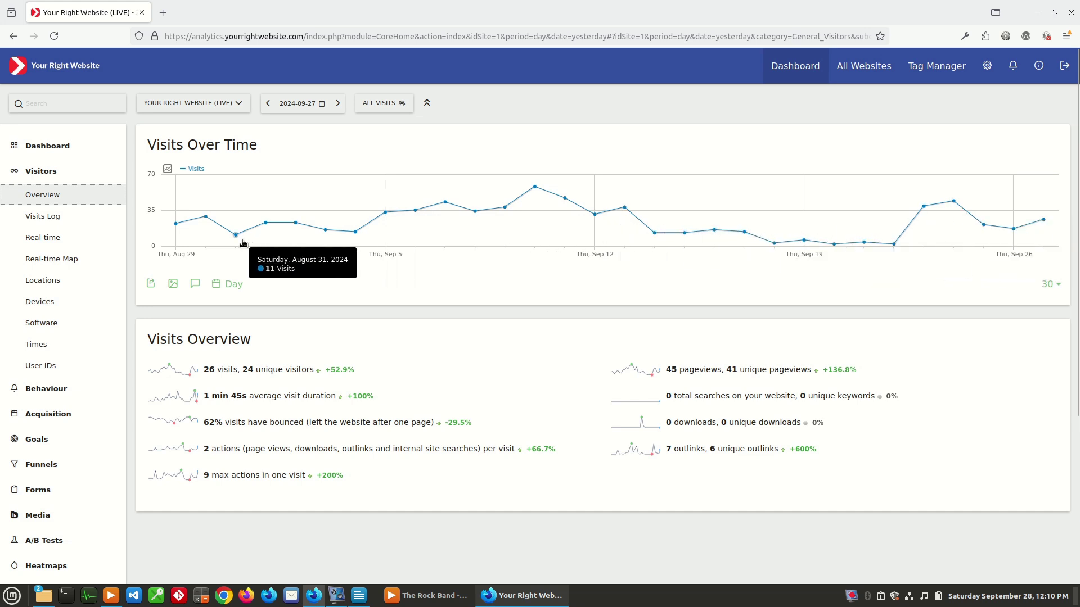
Switch the reporting period to Month for September 2024 and inspect the Visits Over Time chart
{"action": "left_click", "coordinate": [304, 105]}
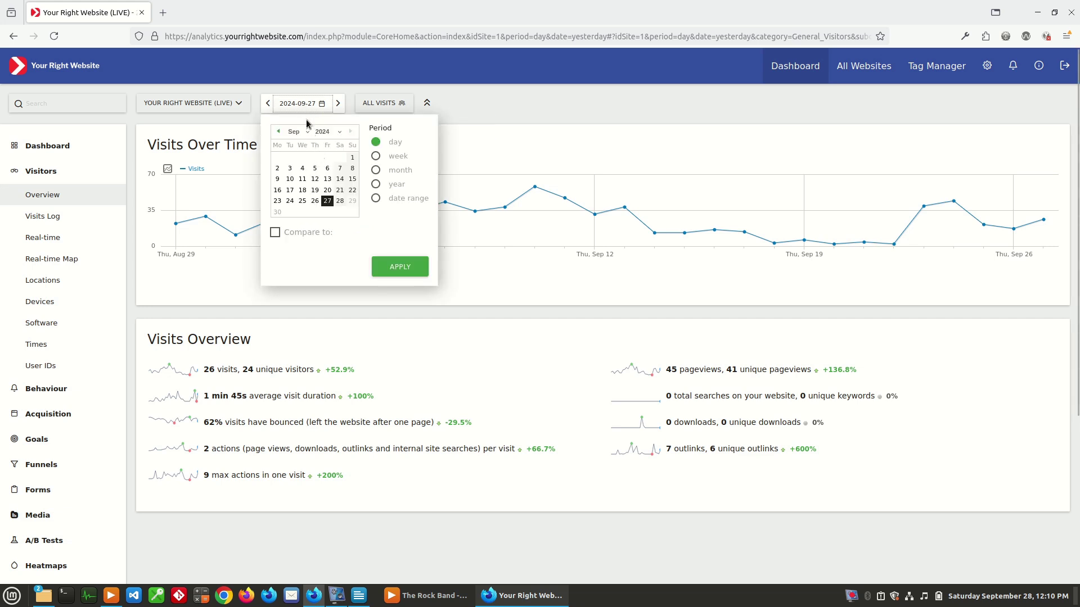
{"action": "left_click", "coordinate": [375, 171]}
{"action": "left_click", "coordinate": [400, 266]}
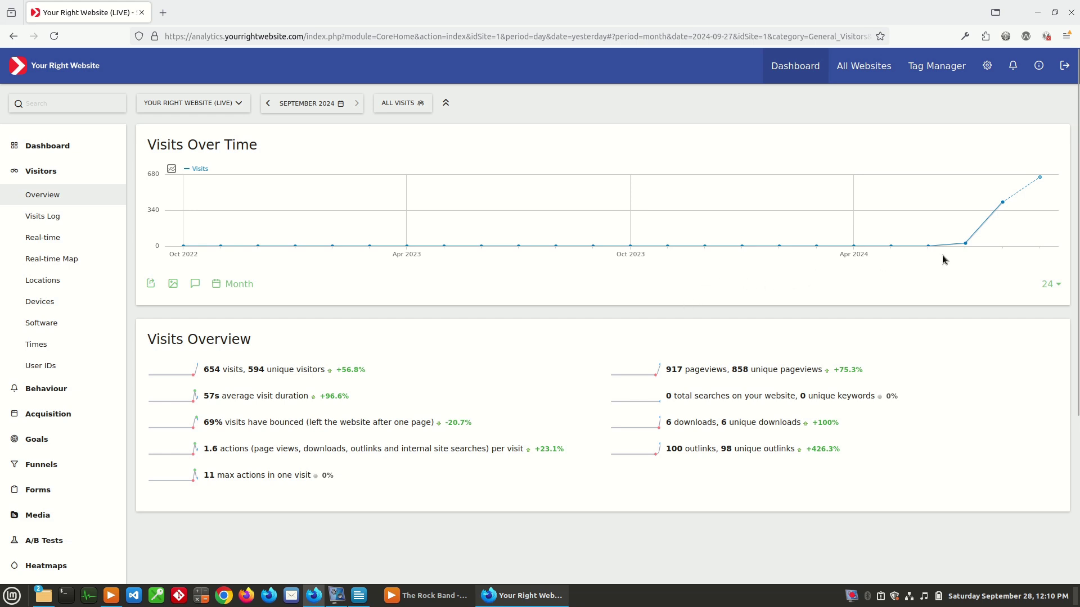
{"action": "mouse_move", "coordinate": [993, 226]}
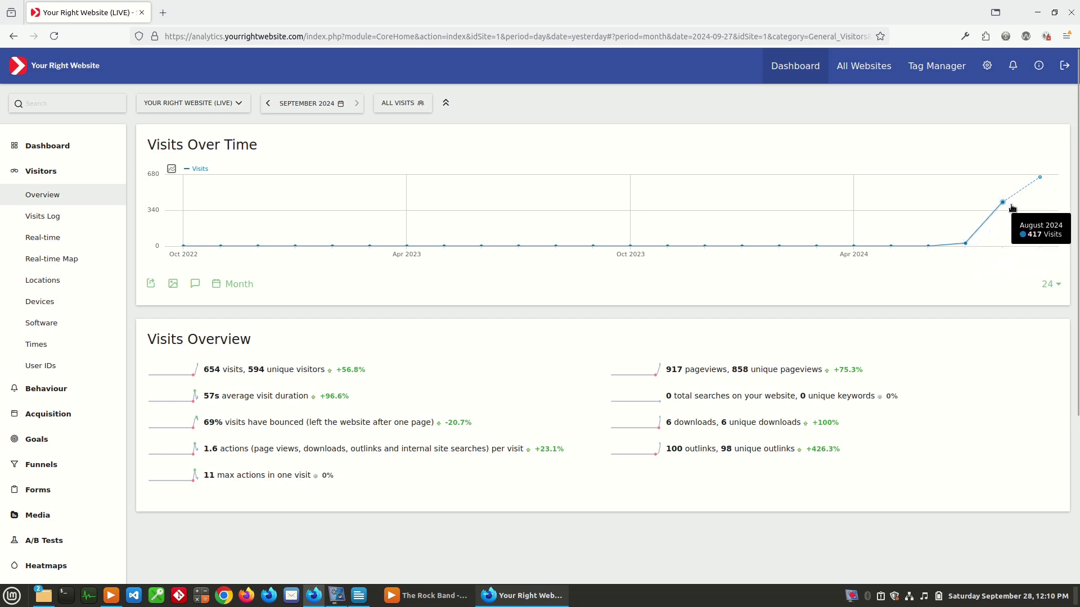
{"action": "mouse_move", "coordinate": [930, 248]}
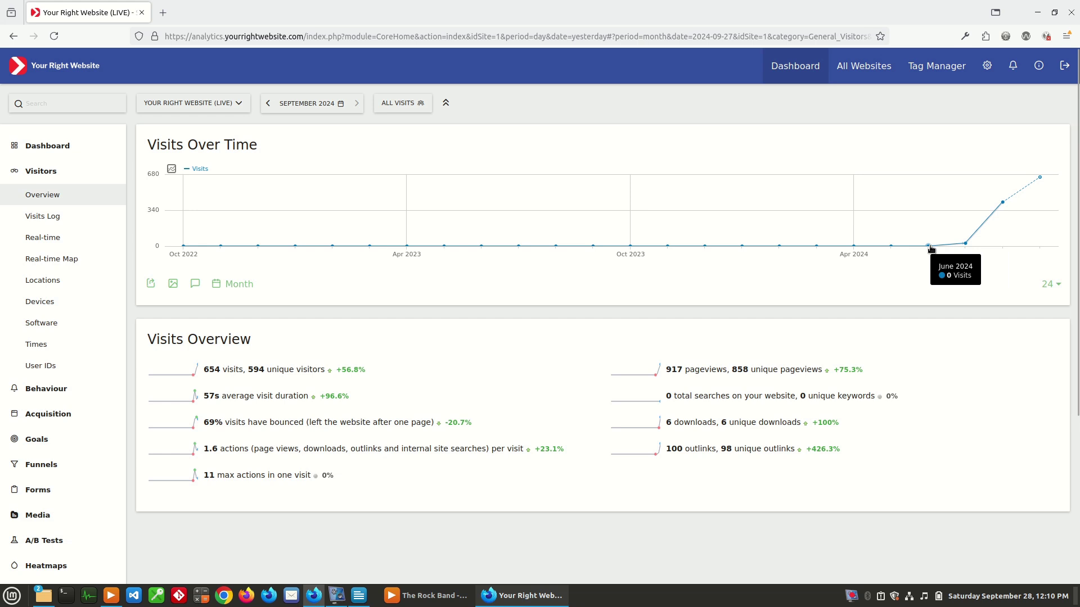
{"action": "mouse_move", "coordinate": [966, 244]}
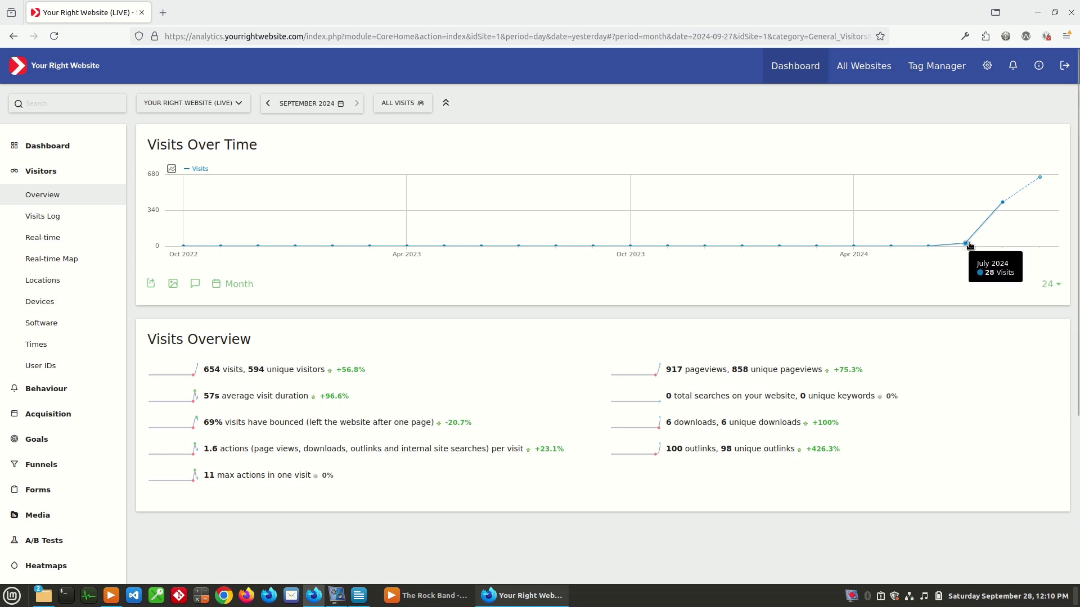
{"action": "mouse_move", "coordinate": [1030, 185]}
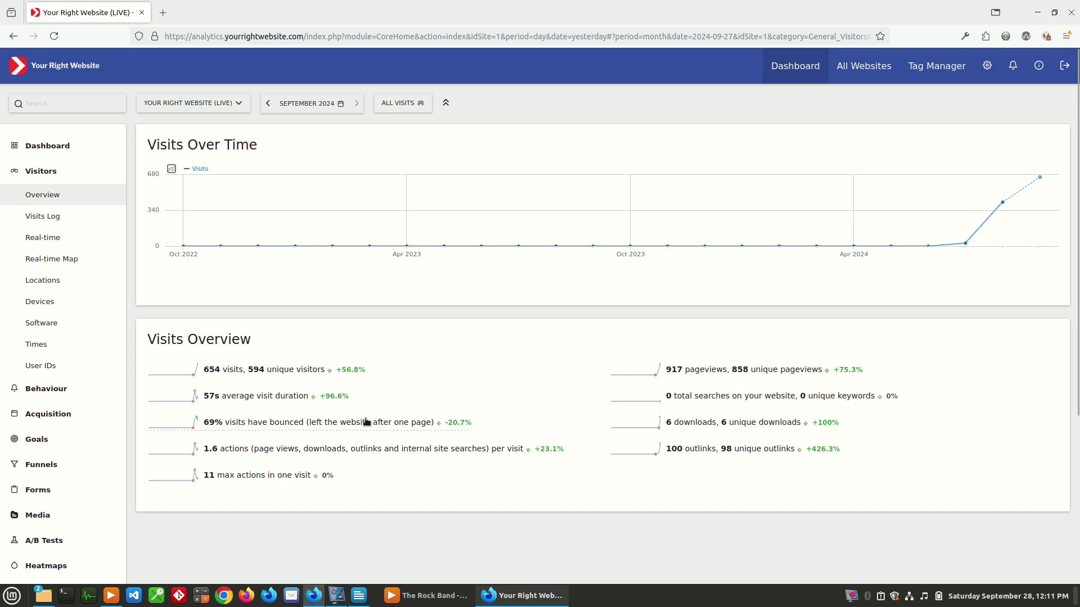
{"action": "mouse_move", "coordinate": [493, 291]}
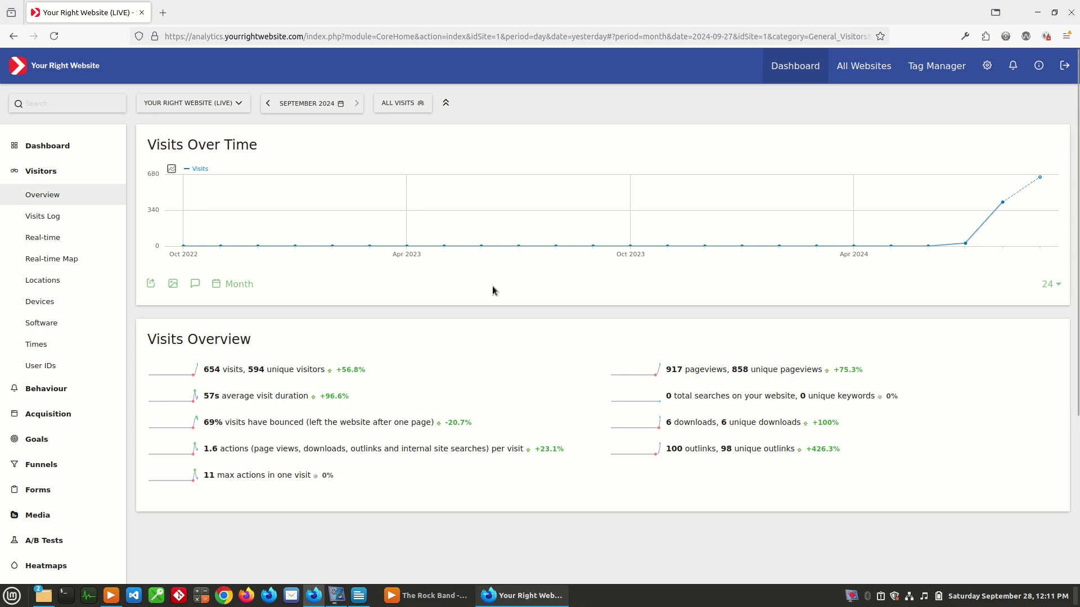
{"action": "mouse_move", "coordinate": [449, 196]}
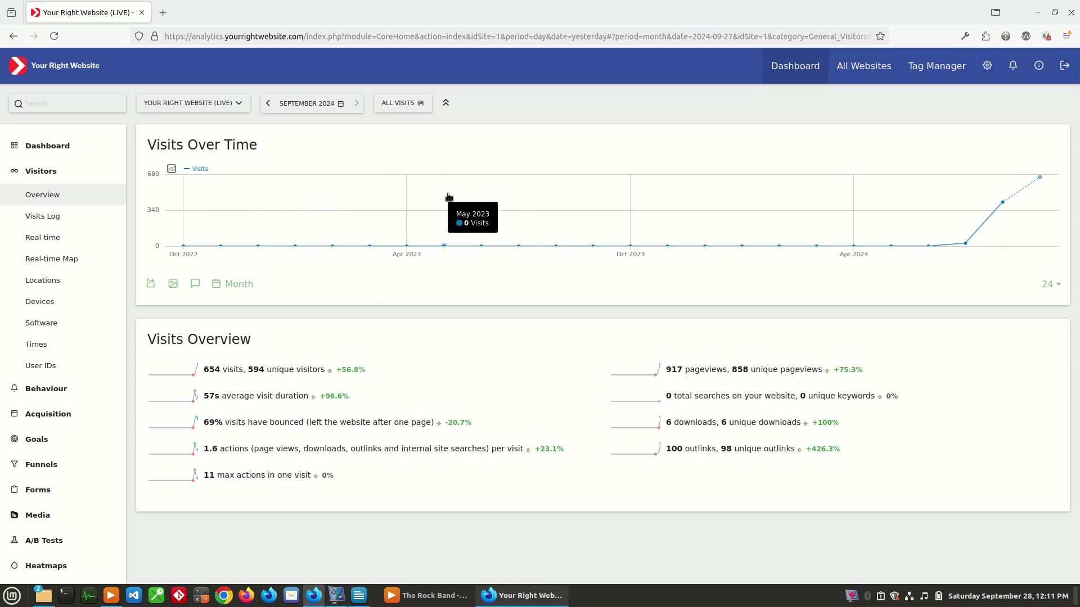
Scroll through the Visits Log of individual visits, then bring up the Visits in real-time list
{"action": "left_click", "coordinate": [35, 217]}
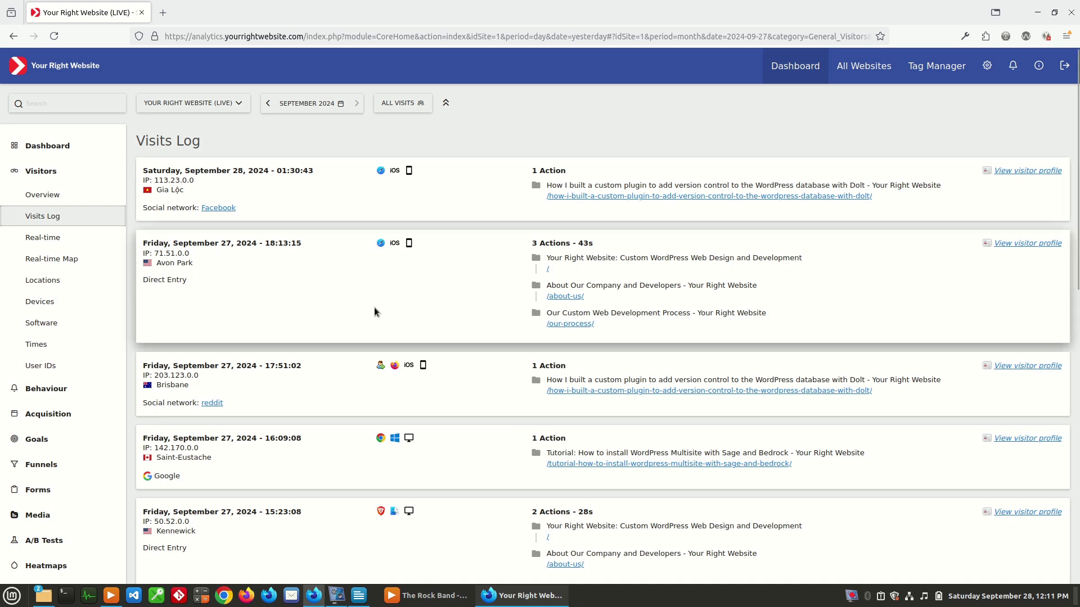
{"action": "scroll", "coordinate": [373, 309], "scroll_direction": "down", "scroll_amount": 3}
{"action": "scroll", "coordinate": [402, 303], "scroll_direction": "down", "scroll_amount": 1}
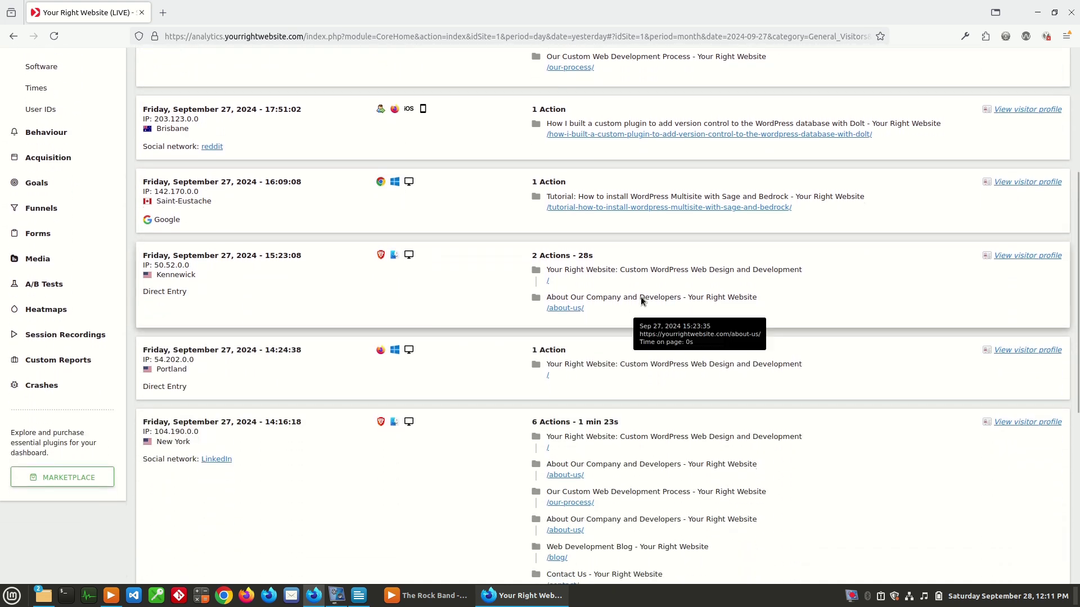
{"action": "scroll", "coordinate": [813, 362], "scroll_direction": "down", "scroll_amount": 2}
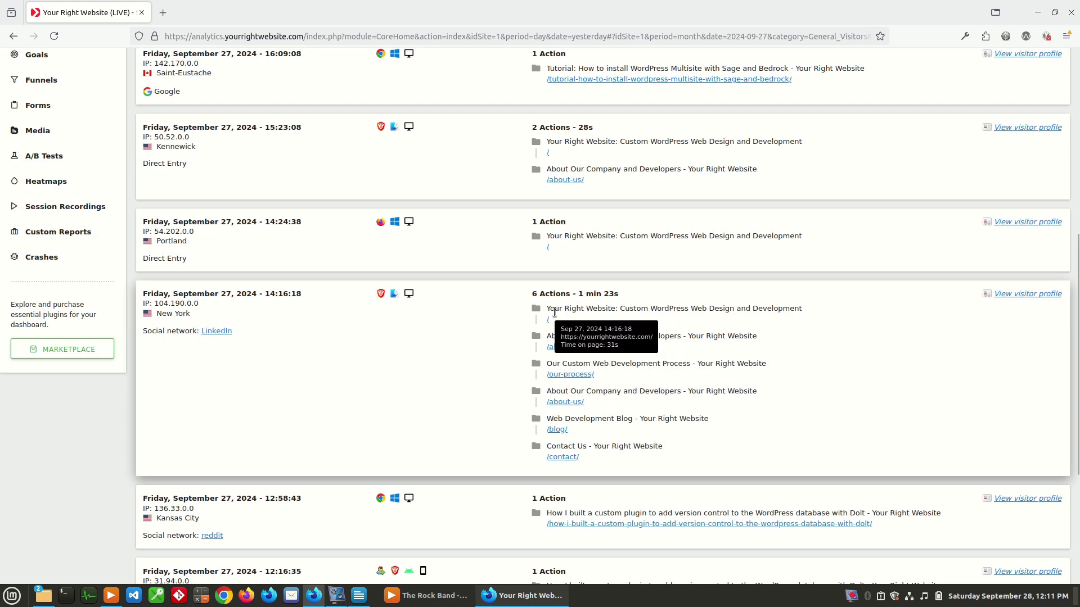
{"action": "scroll", "coordinate": [633, 346], "scroll_direction": "down", "scroll_amount": 4}
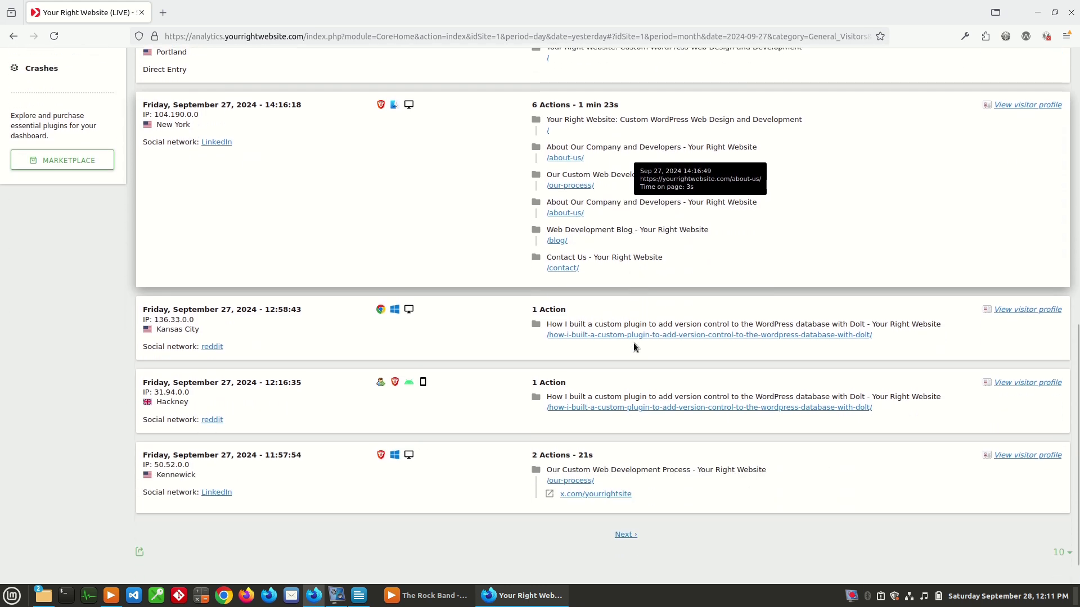
{"action": "scroll", "coordinate": [633, 345], "scroll_direction": "up", "scroll_amount": 10}
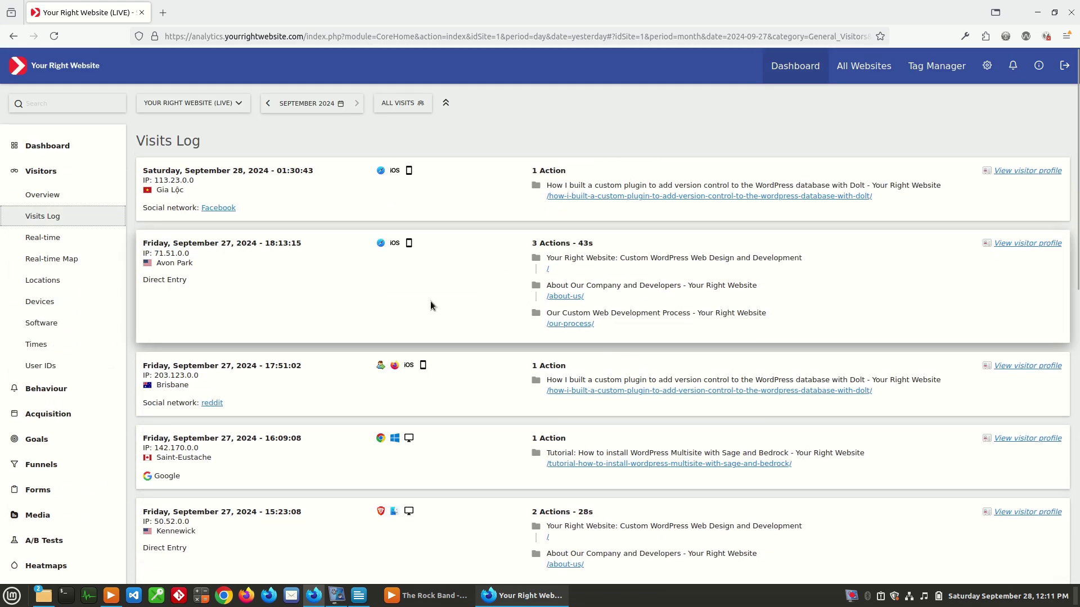
{"action": "left_click", "coordinate": [61, 240]}
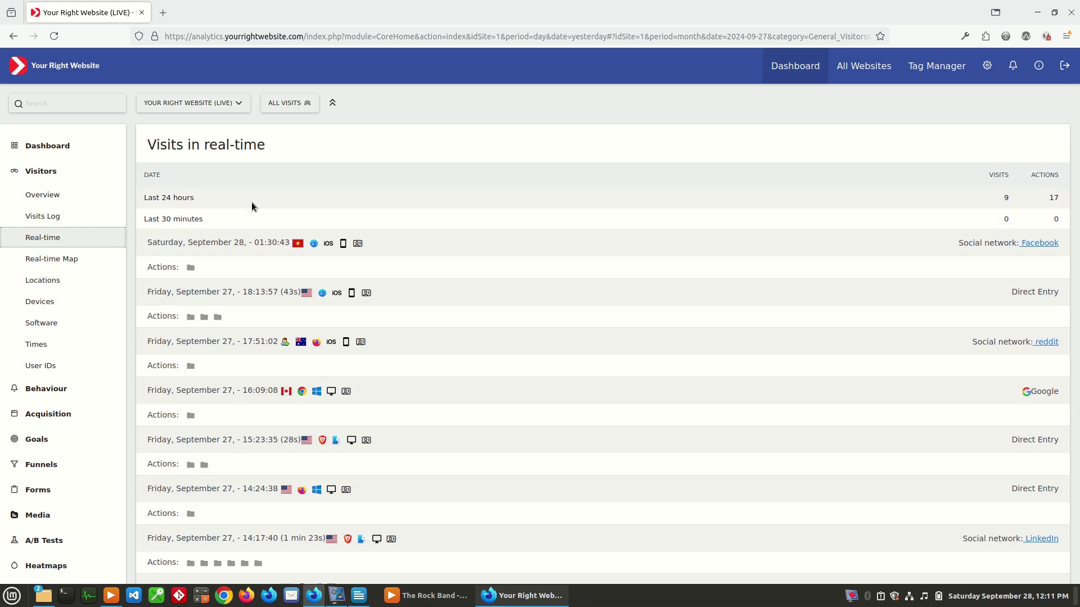
Review the real-time list of 9 visits and 17 actions, then switch to the Real-time Map
{"action": "mouse_move", "coordinate": [400, 320]}
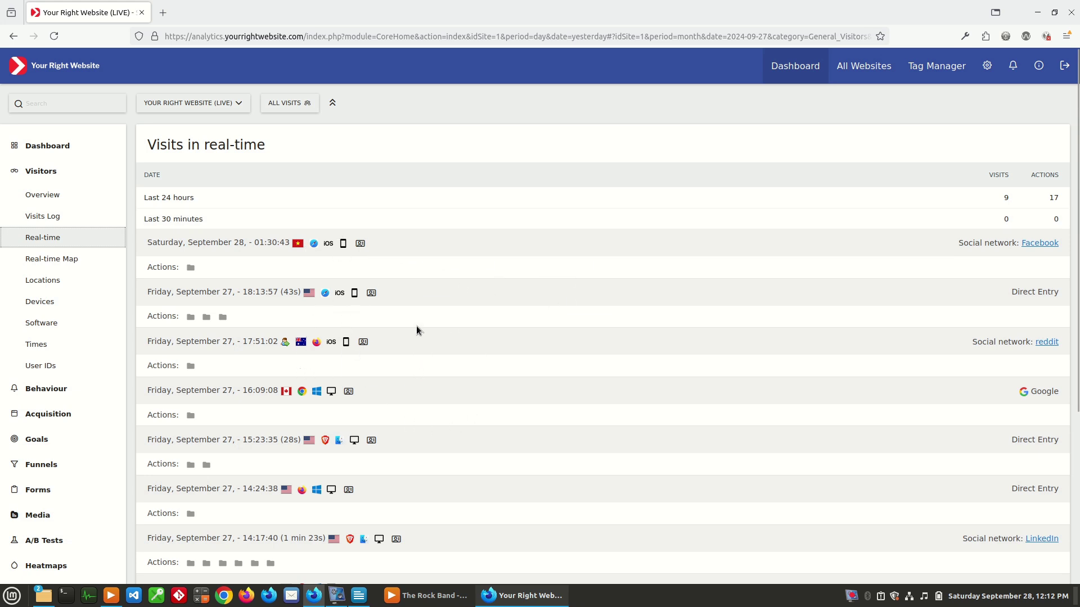
{"action": "left_click", "coordinate": [78, 263]}
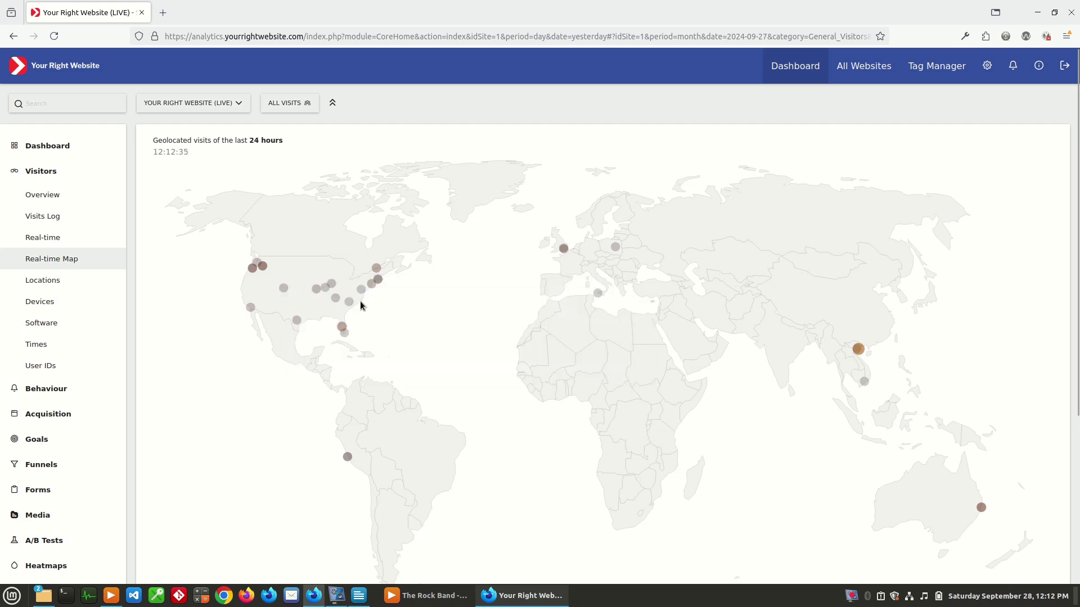
Inspect the visit dots on the Real-time Map, then open the Locations report for September 2024
{"action": "mouse_move", "coordinate": [564, 248]}
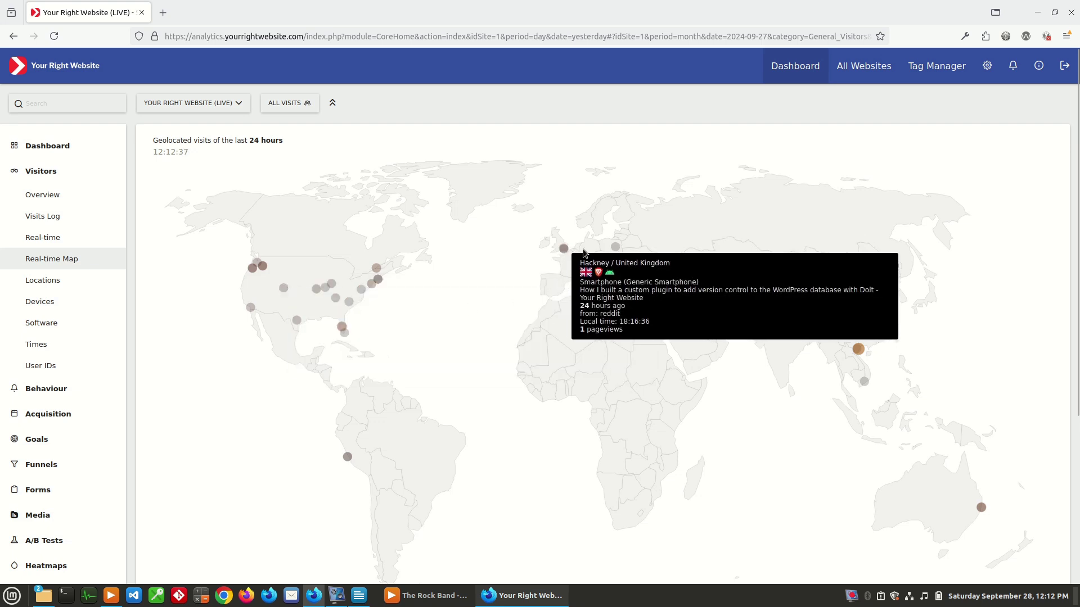
{"action": "mouse_move", "coordinate": [858, 350]}
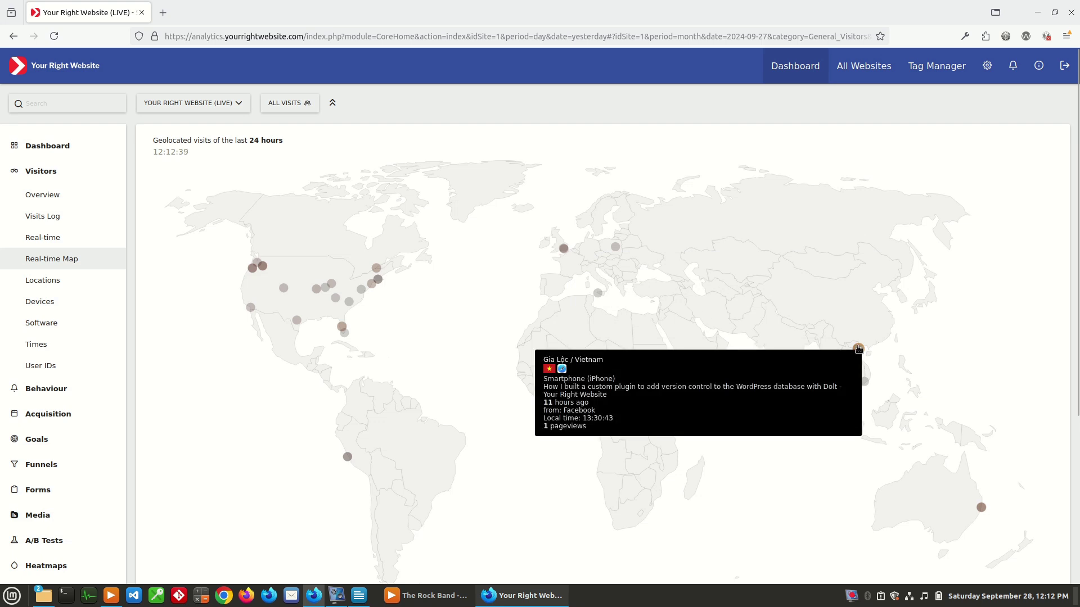
{"action": "mouse_move", "coordinate": [979, 508]}
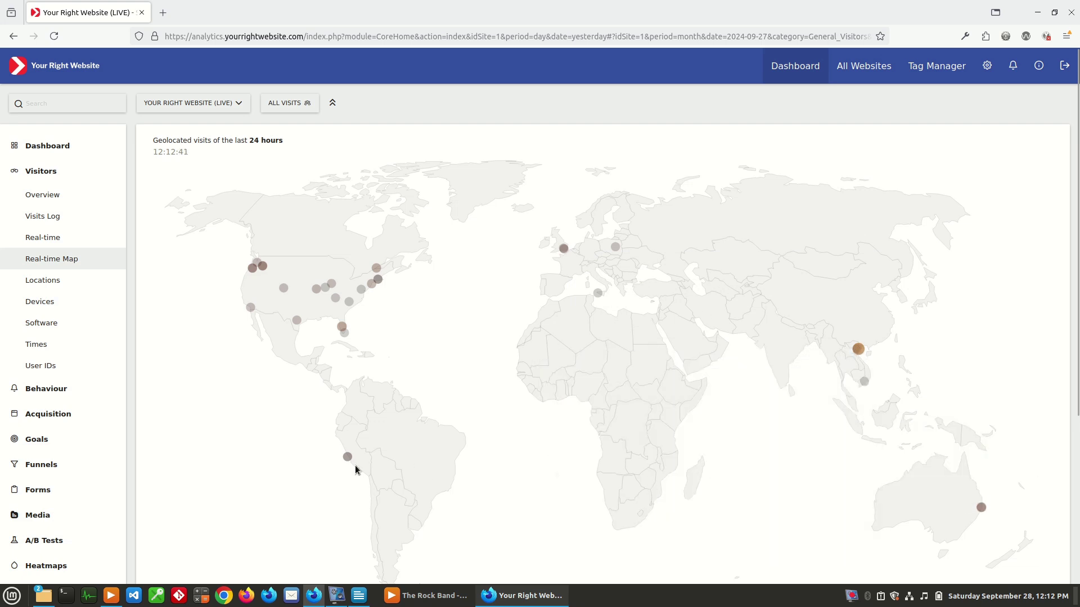
{"action": "mouse_move", "coordinate": [348, 459]}
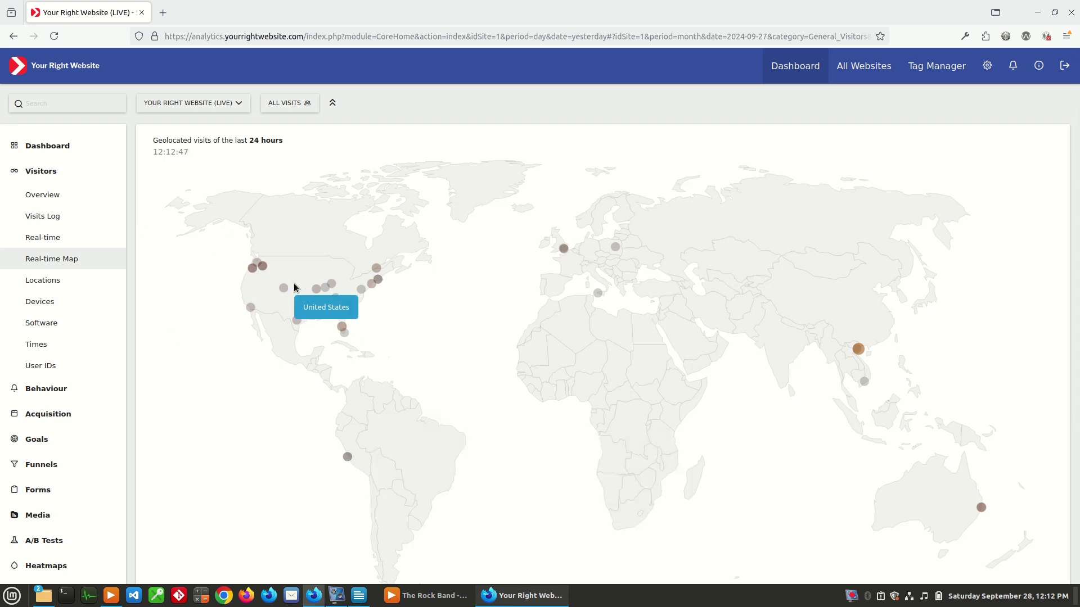
{"action": "left_click", "coordinate": [58, 280]}
{"action": "mouse_move", "coordinate": [225, 213]}
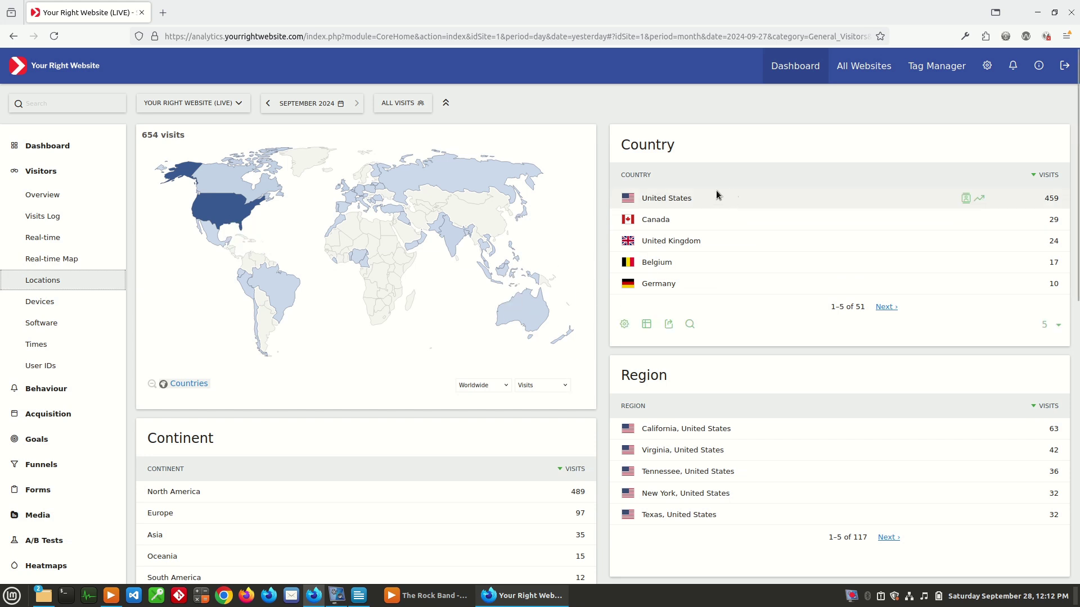
{"action": "mouse_move", "coordinate": [708, 201]}
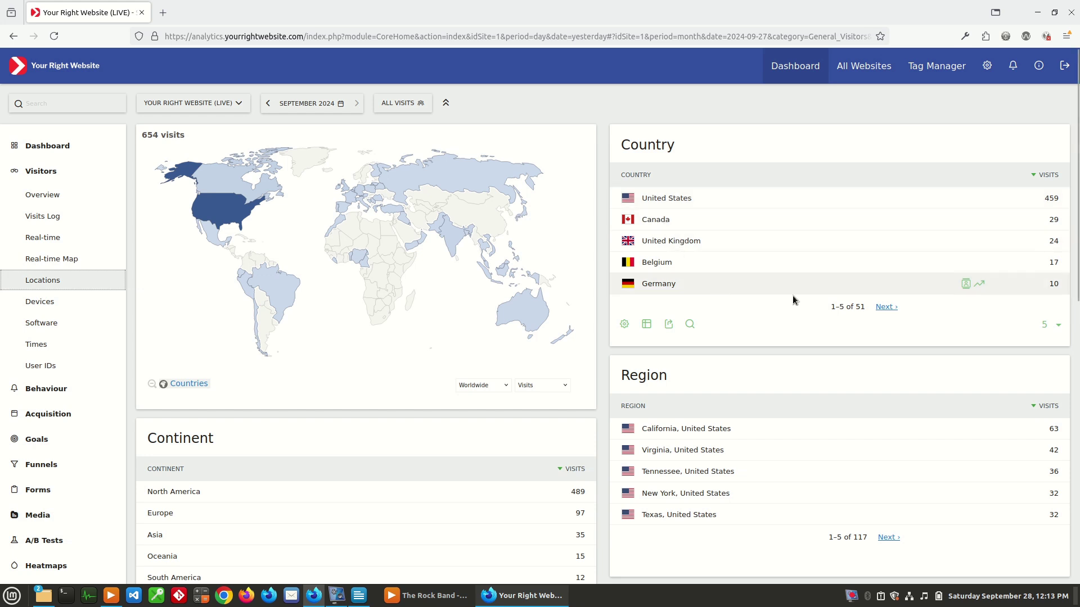
{"action": "scroll", "coordinate": [793, 301], "scroll_direction": "down", "scroll_amount": 2}
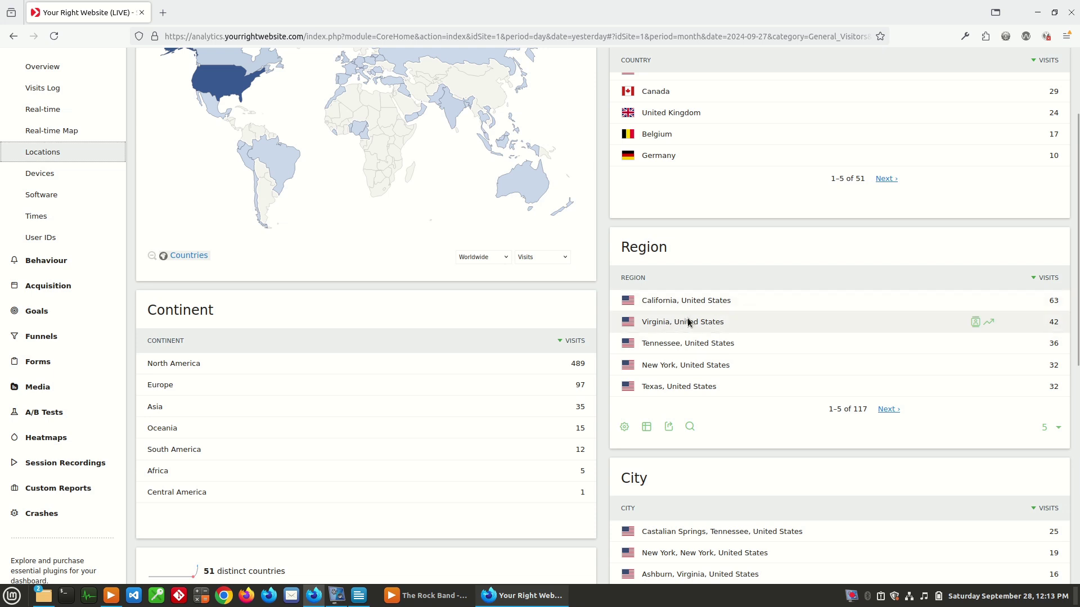
{"action": "scroll", "coordinate": [707, 339], "scroll_direction": "down", "scroll_amount": 3}
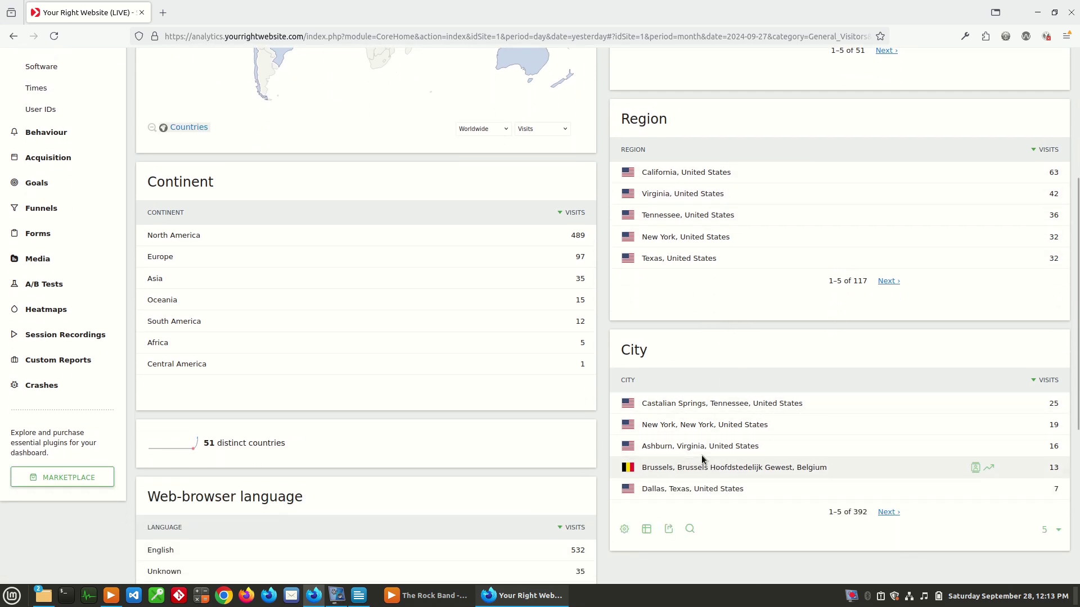
{"action": "scroll", "coordinate": [704, 394], "scroll_direction": "down", "scroll_amount": 4}
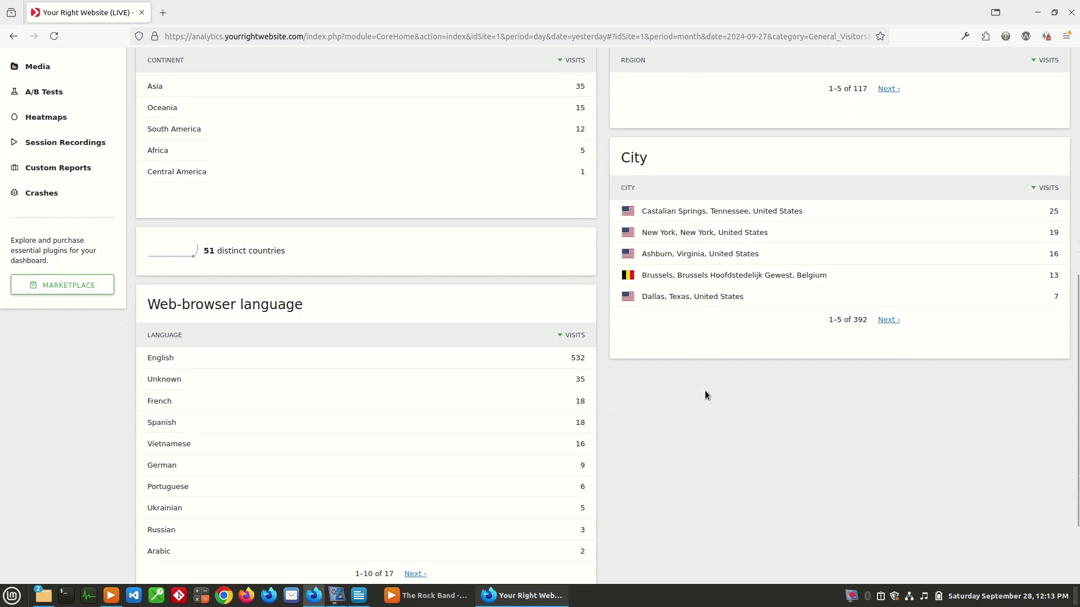
{"action": "scroll", "coordinate": [704, 391], "scroll_direction": "down", "scroll_amount": 2}
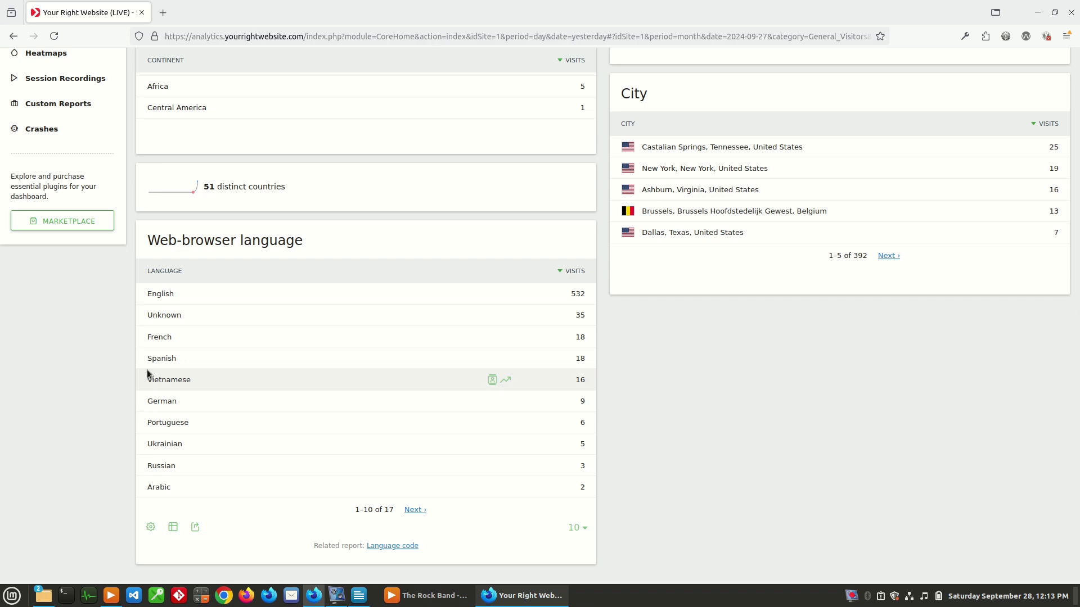
{"action": "scroll", "coordinate": [146, 369], "scroll_direction": "up", "scroll_amount": 8}
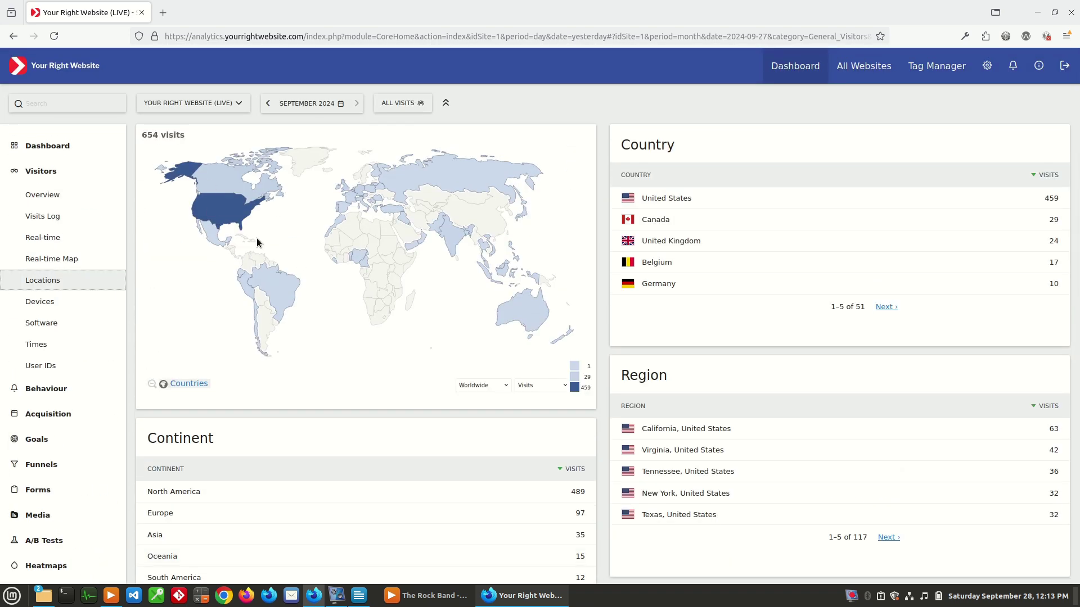
{"action": "left_click", "coordinate": [48, 302]}
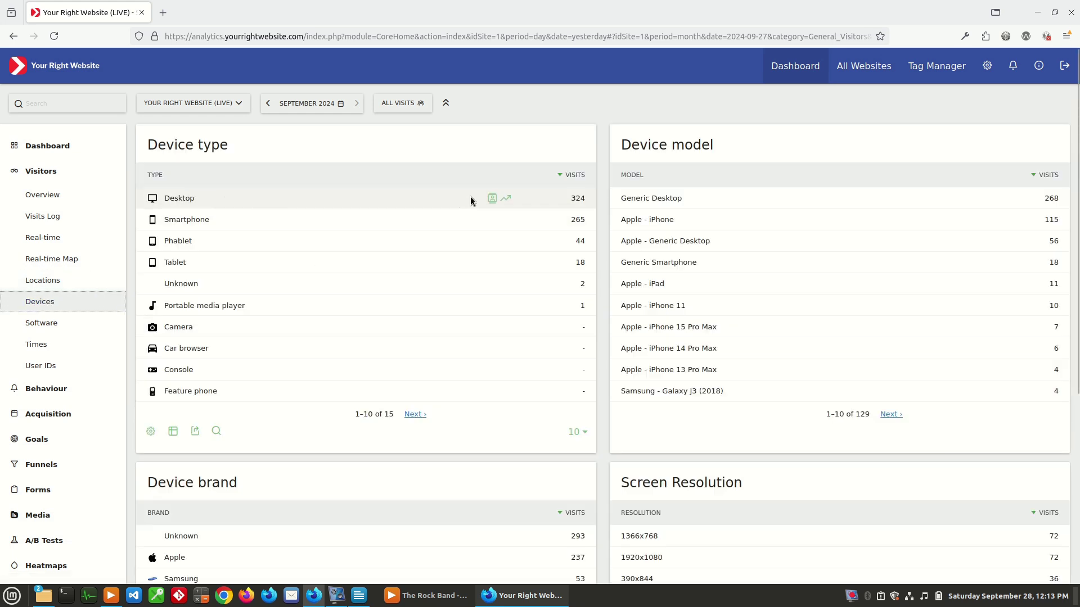
Browse the device type, model, brand and screen resolution tables (Apple 237, 1366x768 at 72)
{"action": "mouse_move", "coordinate": [581, 197]}
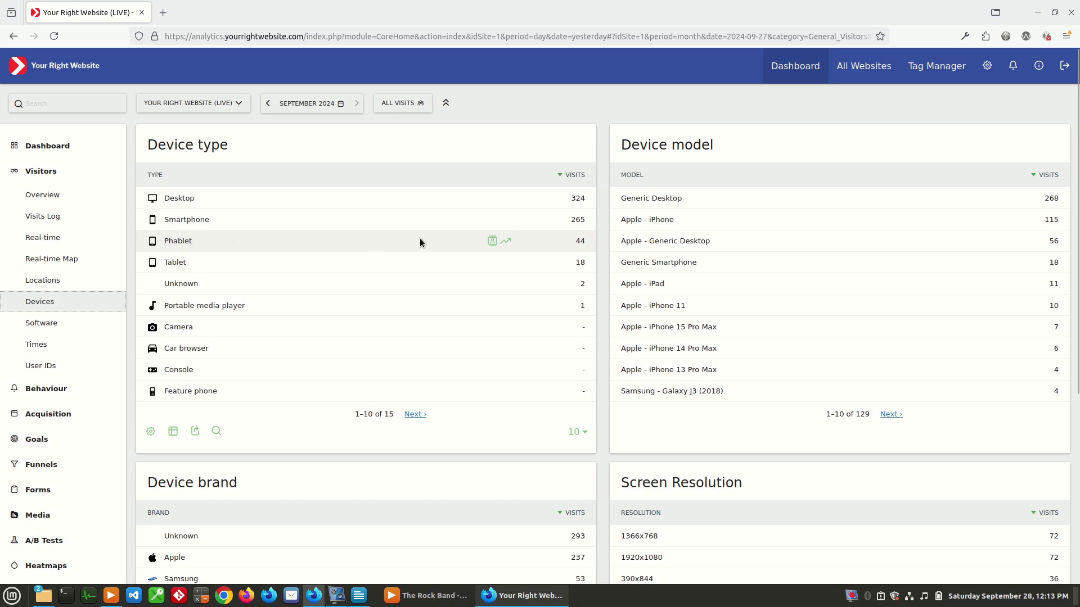
{"action": "mouse_move", "coordinate": [534, 241]}
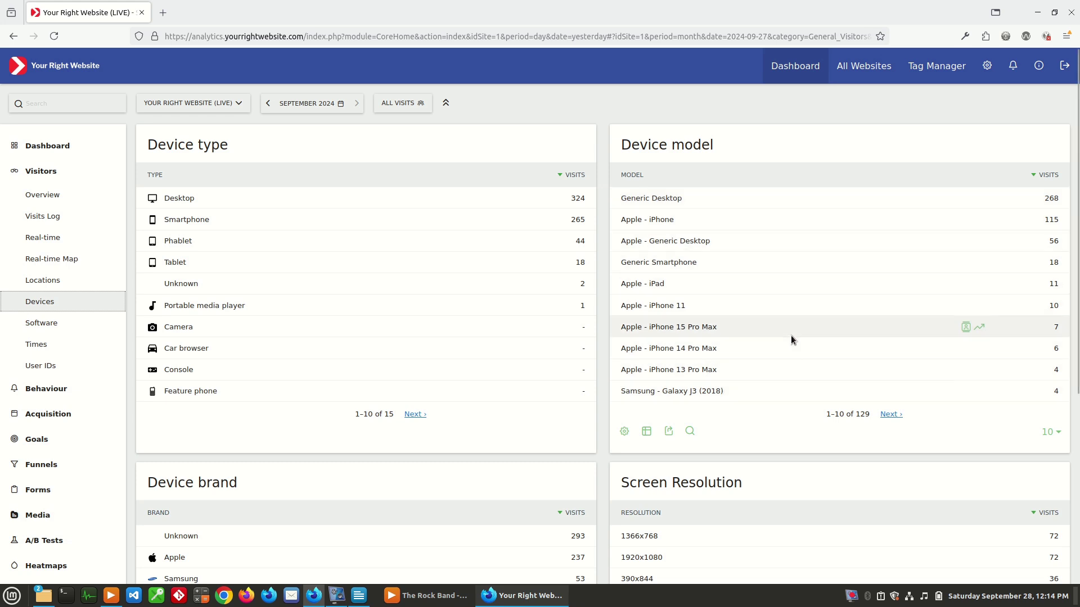
{"action": "scroll", "coordinate": [790, 338], "scroll_direction": "down", "scroll_amount": 1}
{"action": "scroll", "coordinate": [791, 335], "scroll_direction": "down", "scroll_amount": 5}
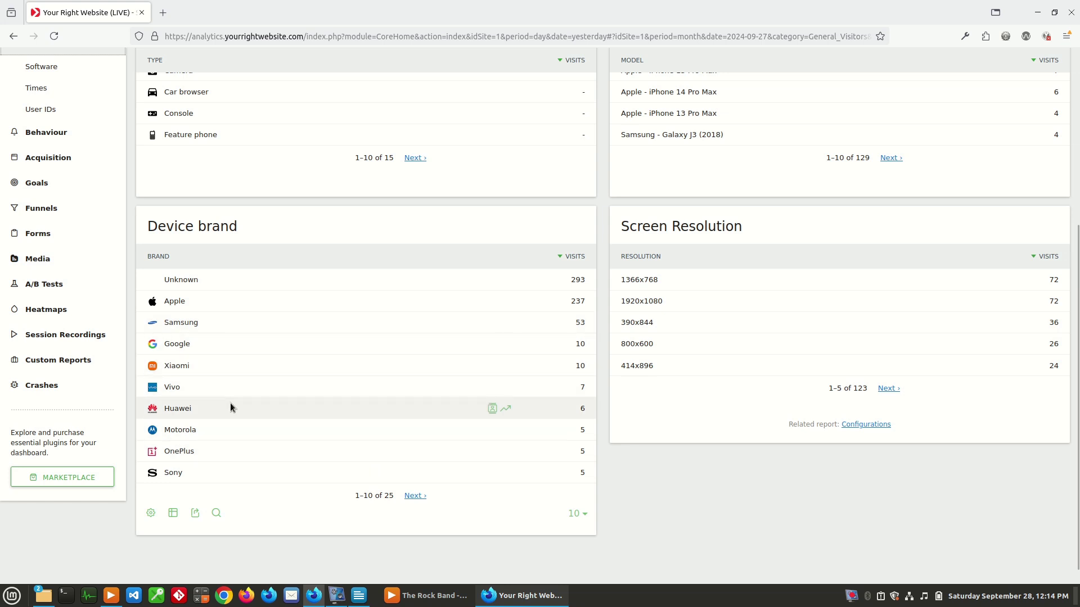
{"action": "scroll", "coordinate": [372, 398], "scroll_direction": "up", "scroll_amount": 2}
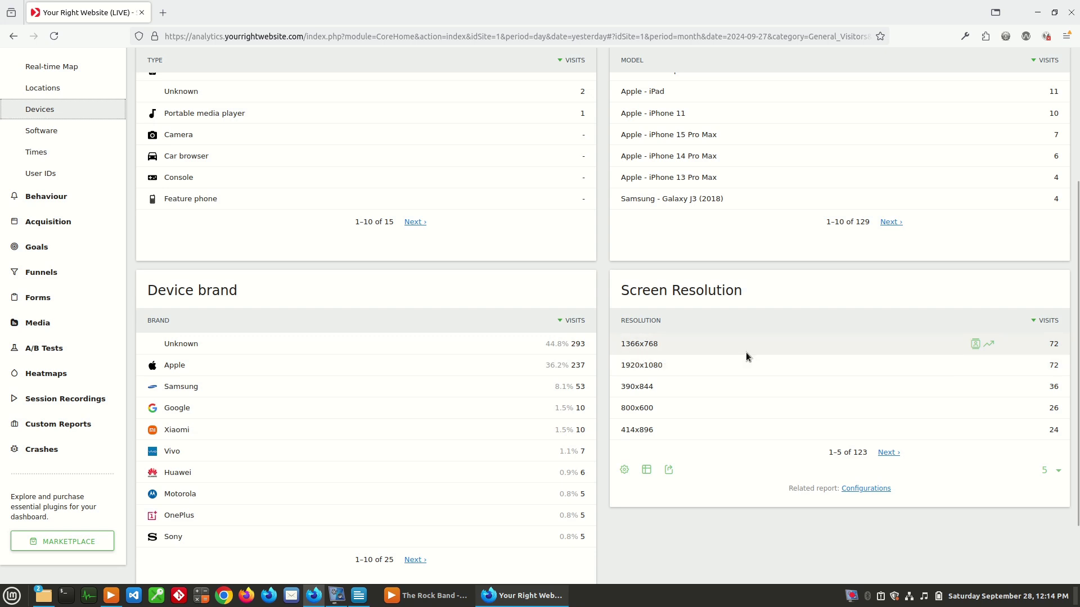
{"action": "scroll", "coordinate": [751, 342], "scroll_direction": "up", "scroll_amount": 3}
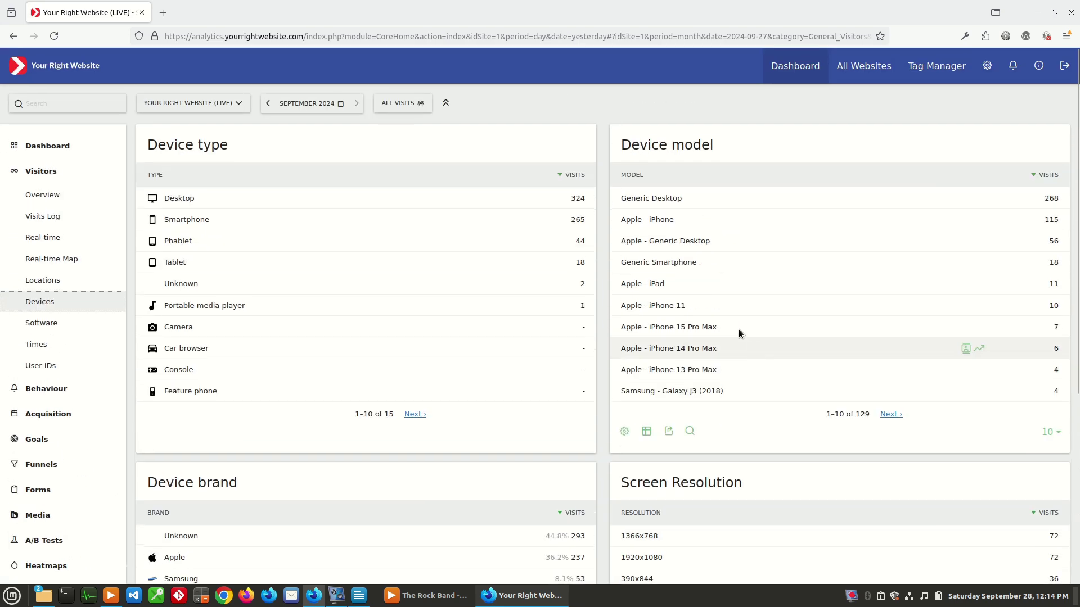
Open Visitors > Software and review OS versions, browsers, engines and plugins (Windows 10 138, Chrome 222)
{"action": "left_click", "coordinate": [41, 322]}
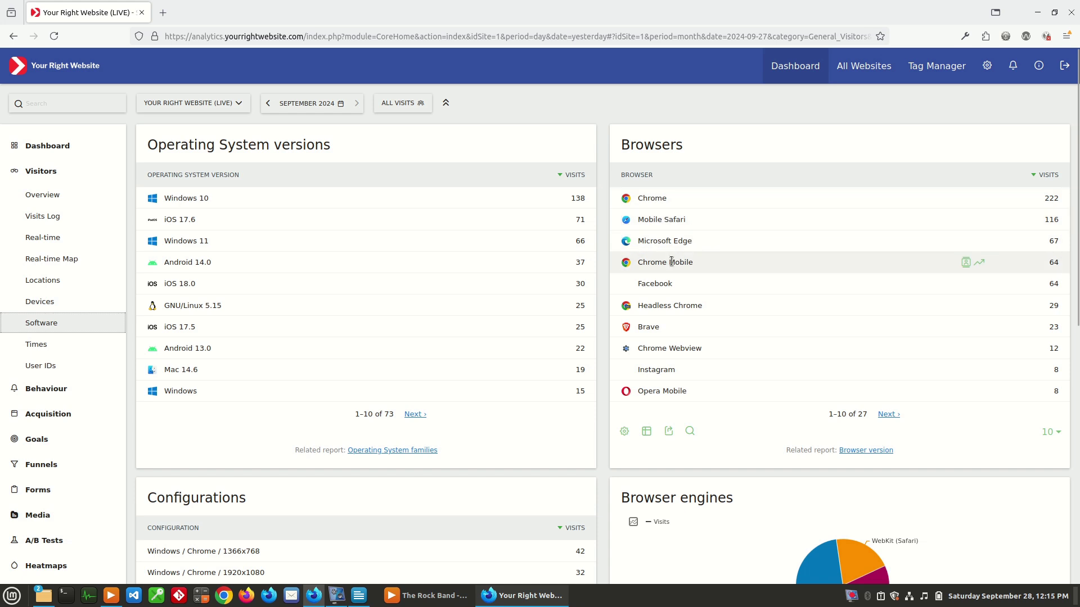
{"action": "scroll", "coordinate": [670, 261], "scroll_direction": "down", "scroll_amount": 5}
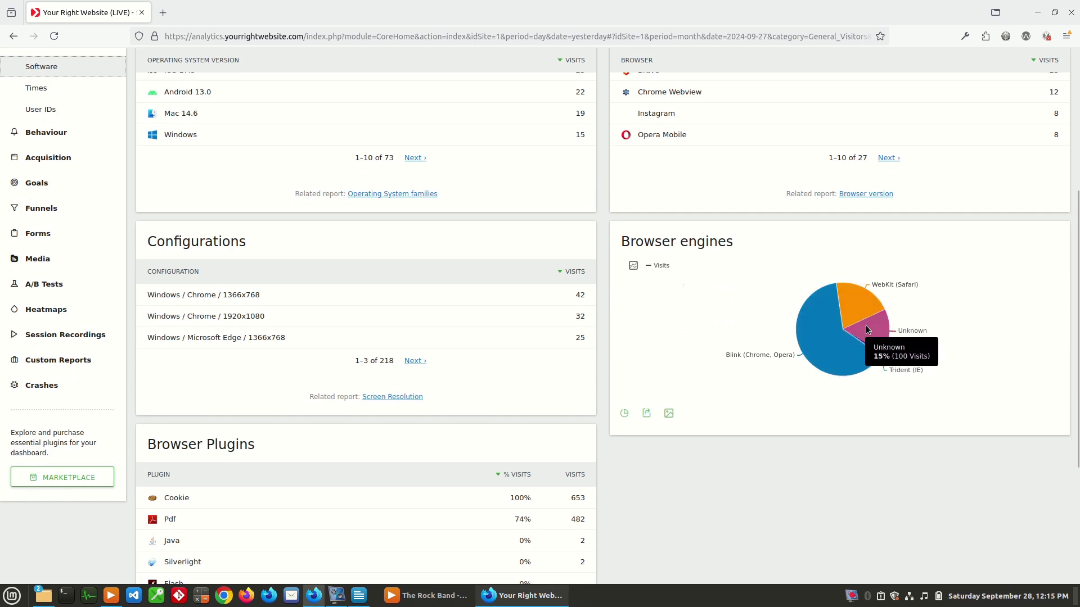
{"action": "mouse_move", "coordinate": [855, 306]}
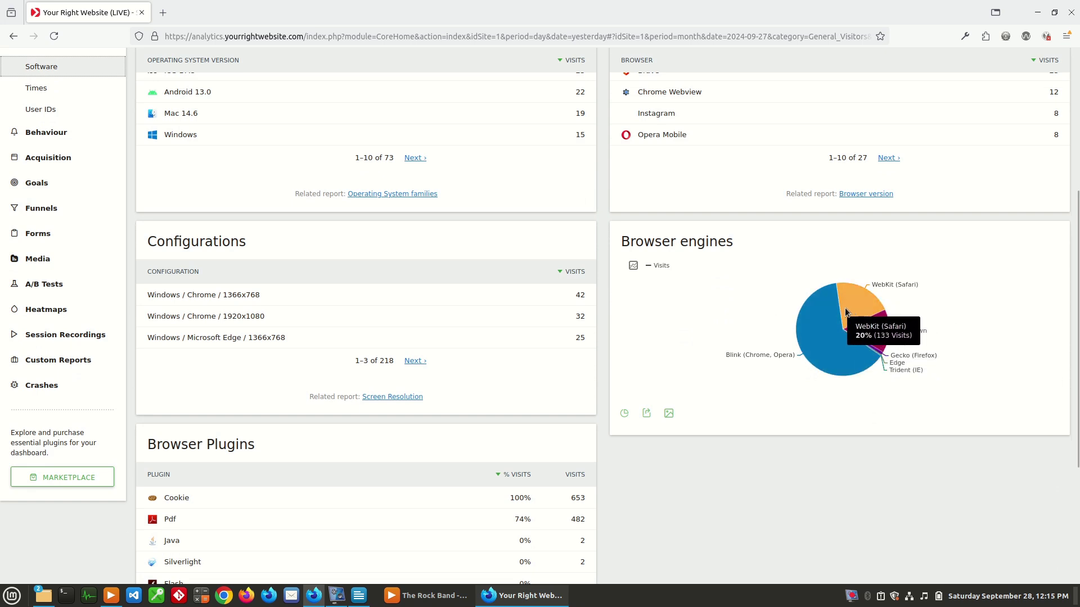
{"action": "mouse_move", "coordinate": [816, 332]}
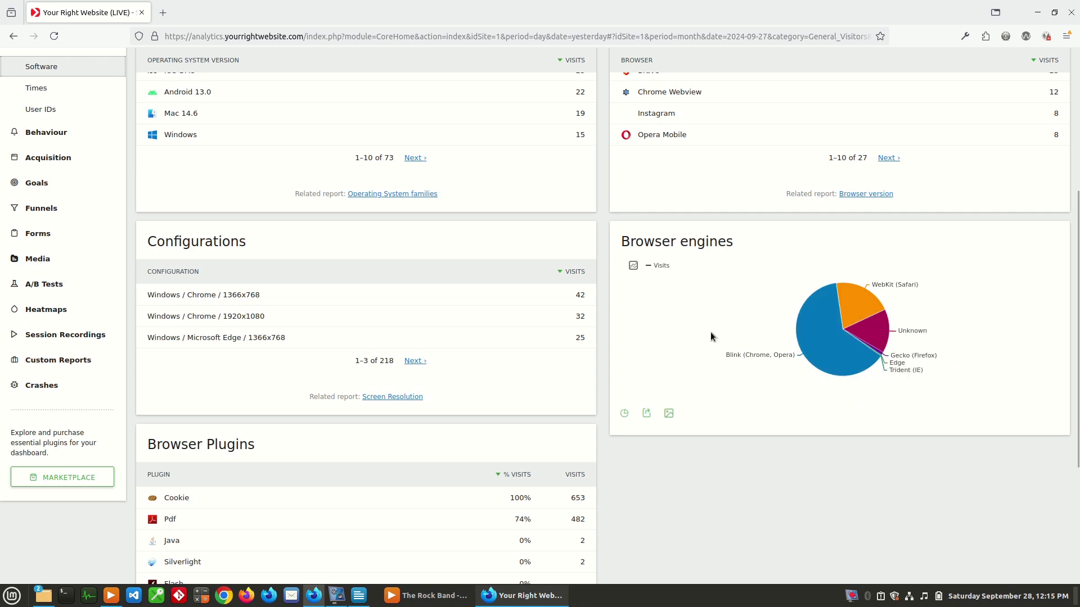
{"action": "scroll", "coordinate": [793, 303], "scroll_direction": "down", "scroll_amount": 3}
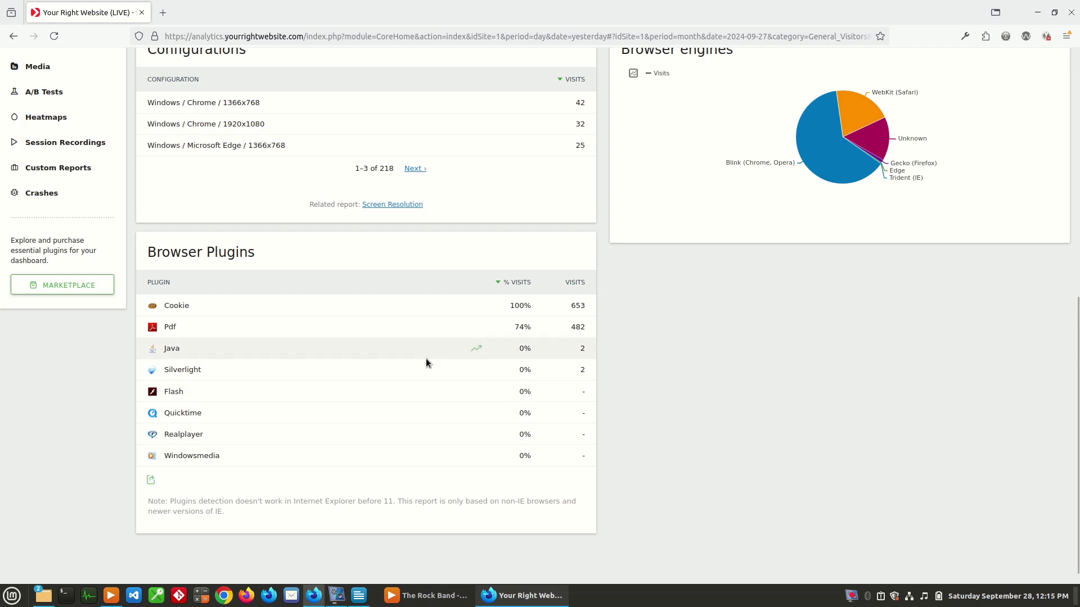
{"action": "scroll", "coordinate": [281, 399], "scroll_direction": "up", "scroll_amount": 3}
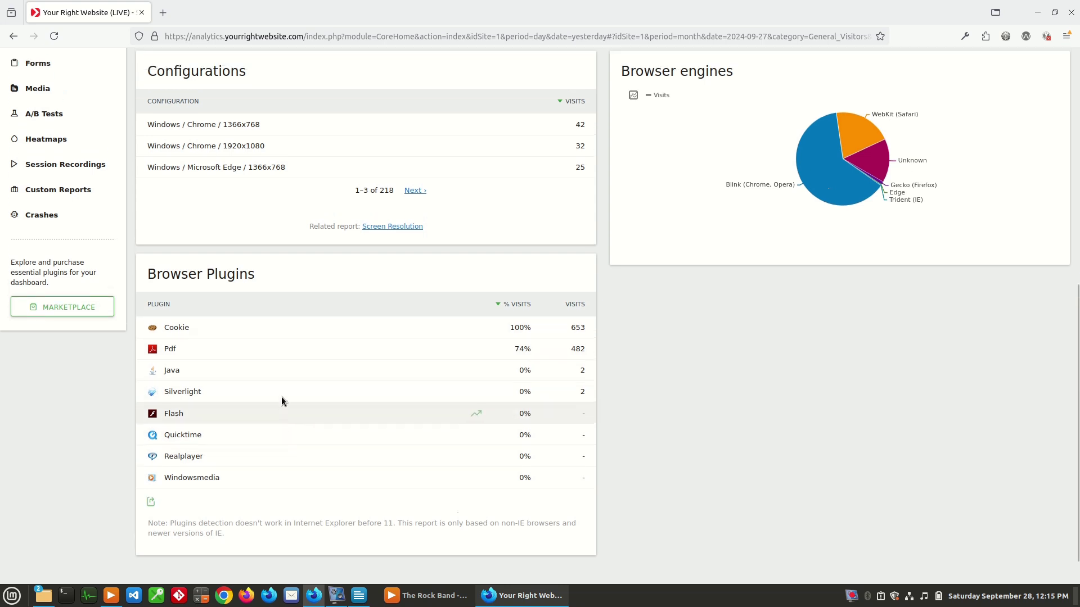
{"action": "scroll", "coordinate": [423, 376], "scroll_direction": "up", "scroll_amount": 7}
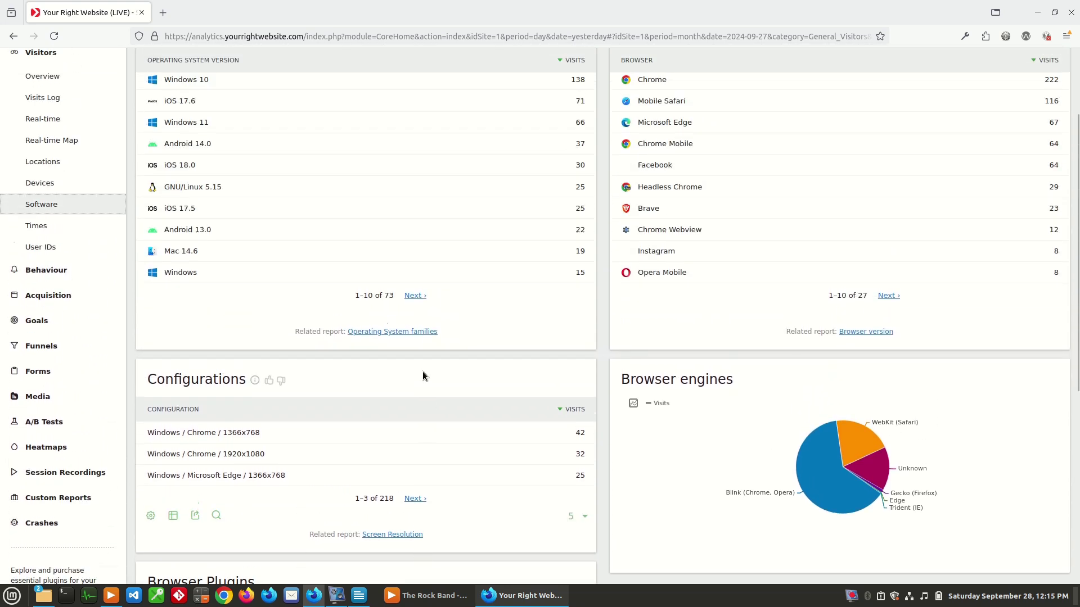
Glance at visits by hour of day, then open the Behaviour > Pages report
{"action": "left_click", "coordinate": [37, 345]}
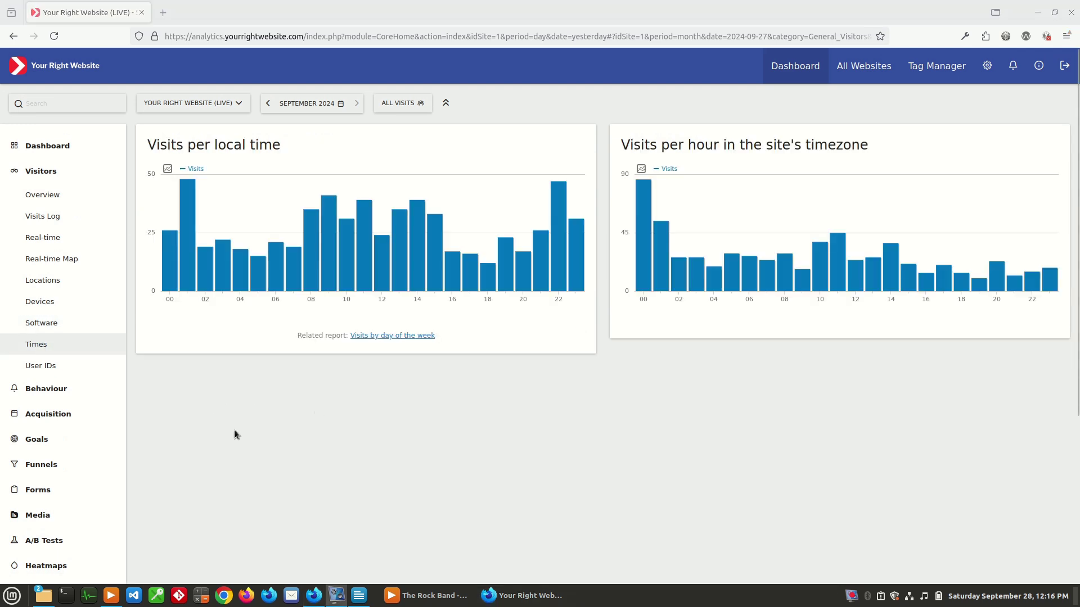
{"action": "left_click", "coordinate": [31, 395]}
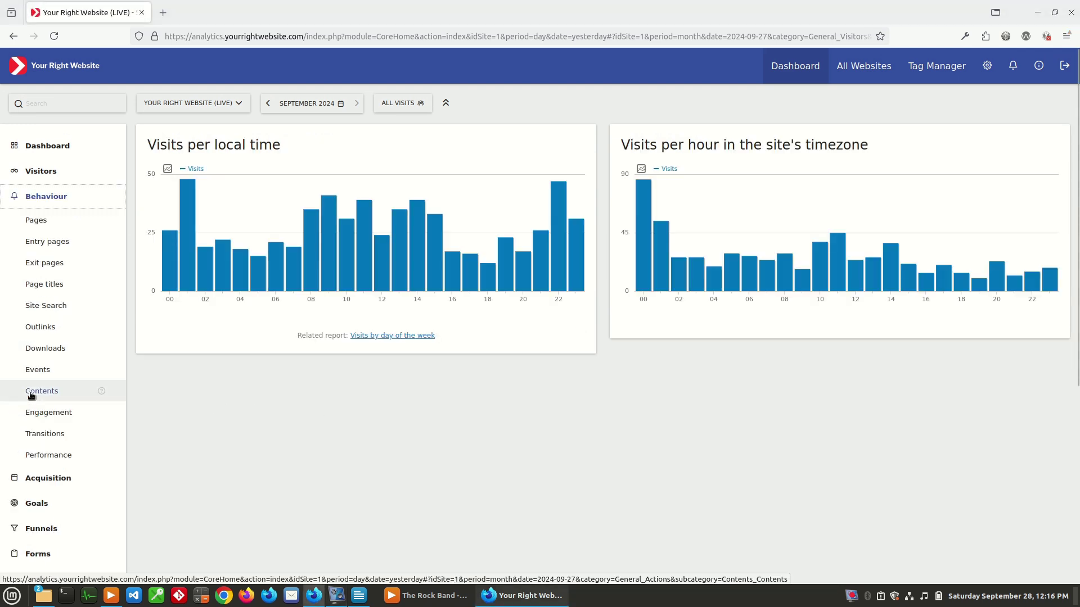
{"action": "left_click", "coordinate": [41, 225]}
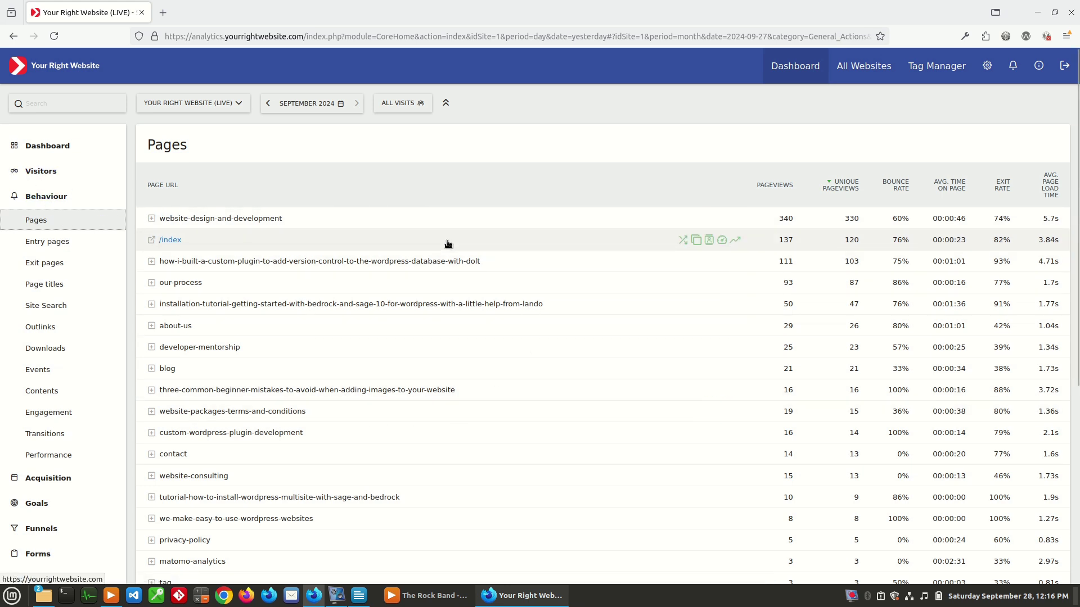
{"action": "mouse_move", "coordinate": [769, 222]}
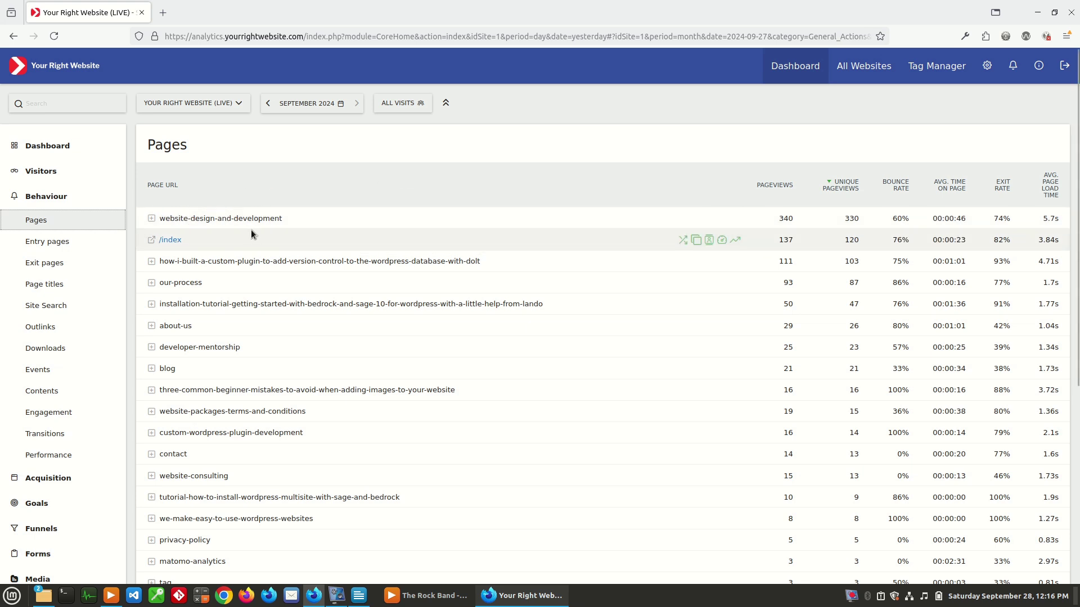
Expand the how-i-built-a-custom-plugin post's sub-URLs, then switch to the Entry pages report
{"action": "left_click", "coordinate": [151, 218]}
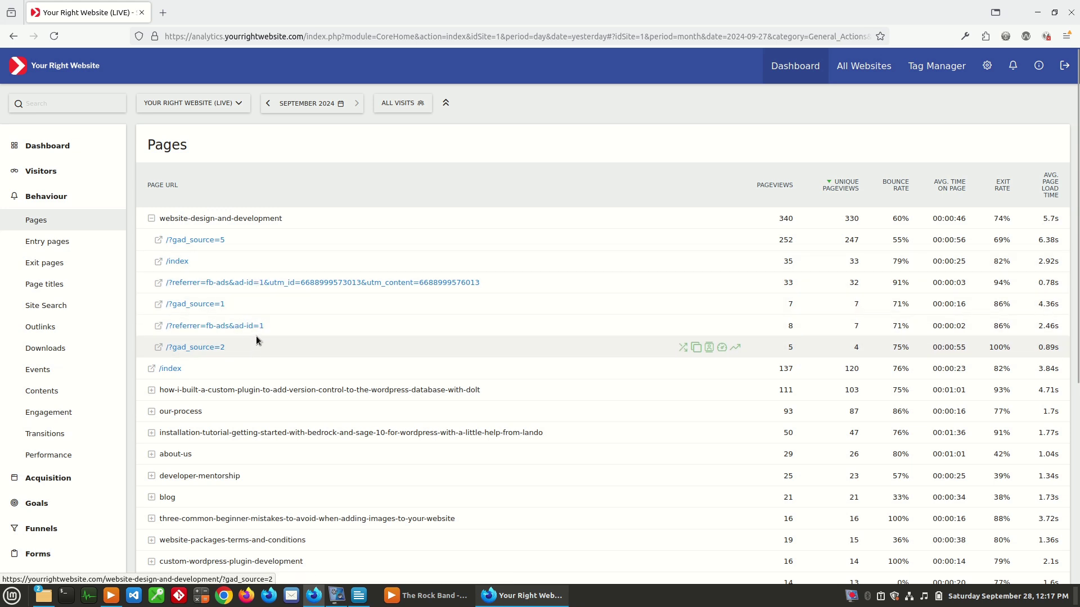
{"action": "left_click", "coordinate": [186, 227]}
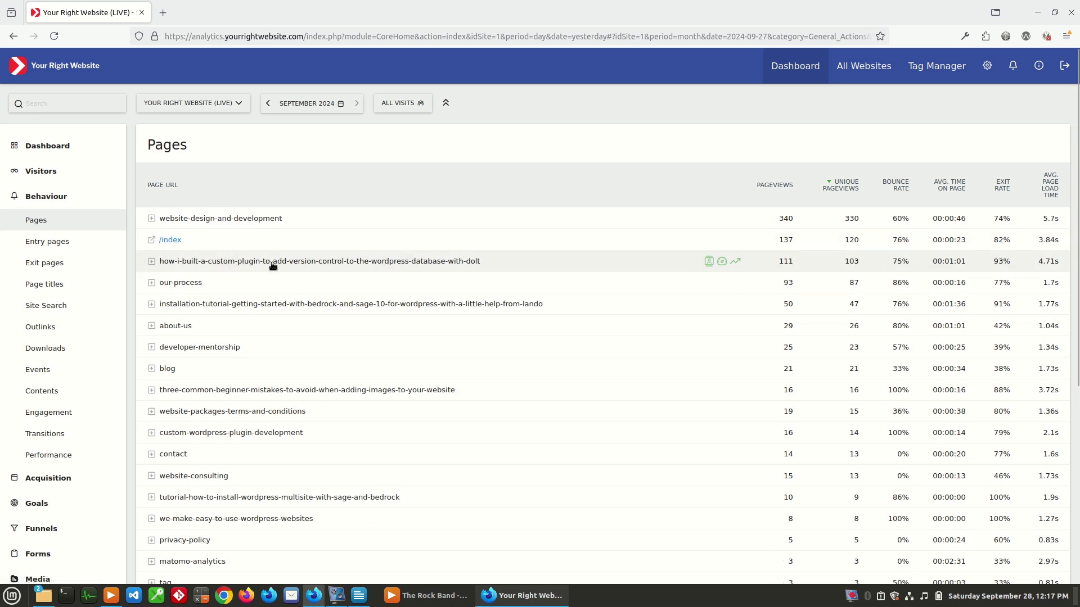
{"action": "left_click", "coordinate": [156, 262]}
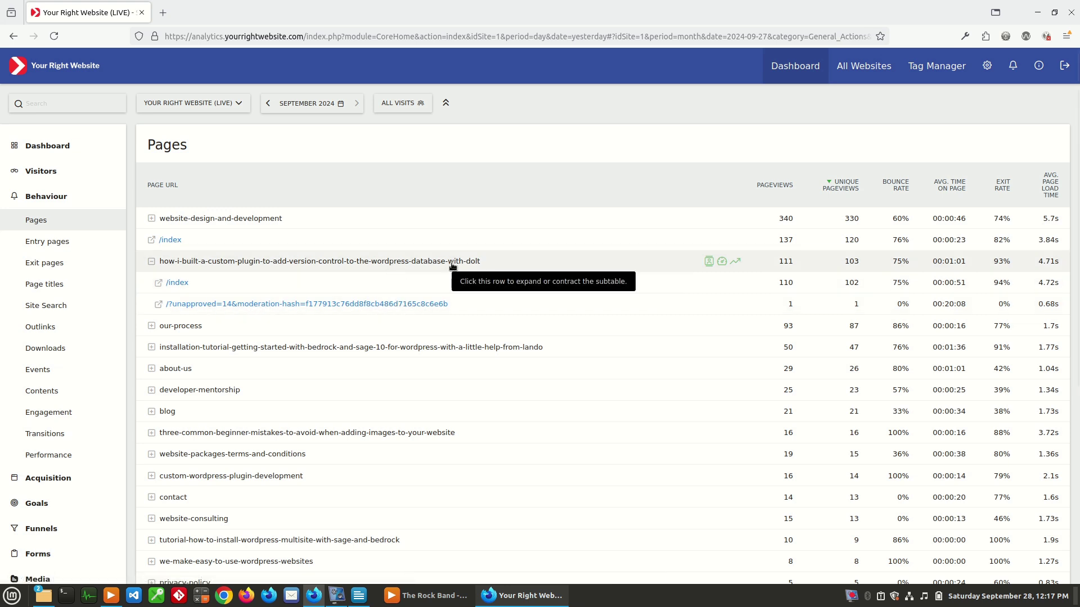
{"action": "scroll", "coordinate": [452, 265], "scroll_direction": "down", "scroll_amount": 2}
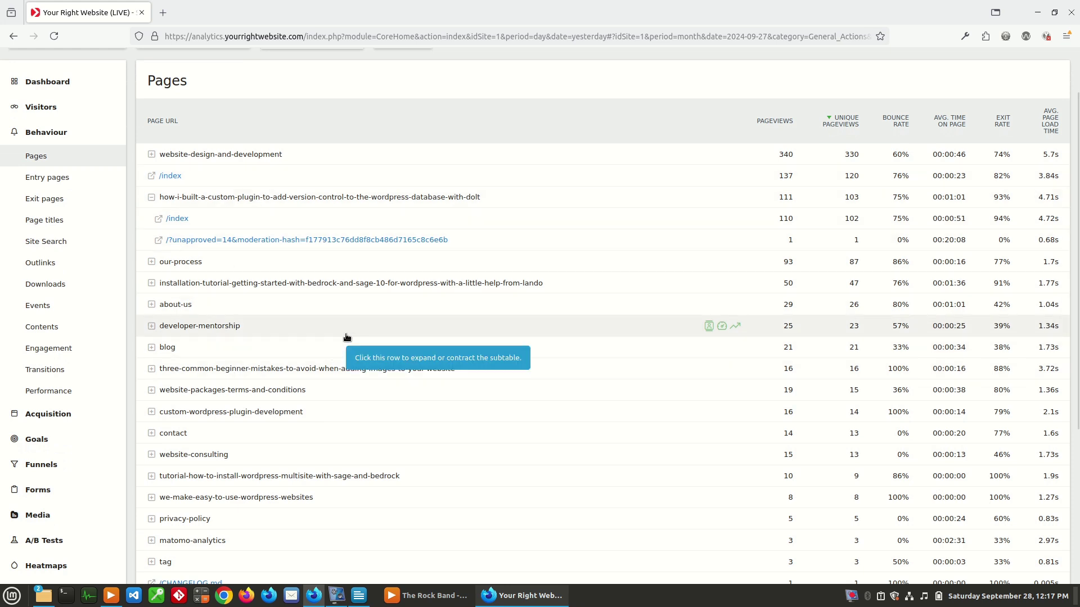
{"action": "scroll", "coordinate": [346, 337], "scroll_direction": "up", "scroll_amount": 2}
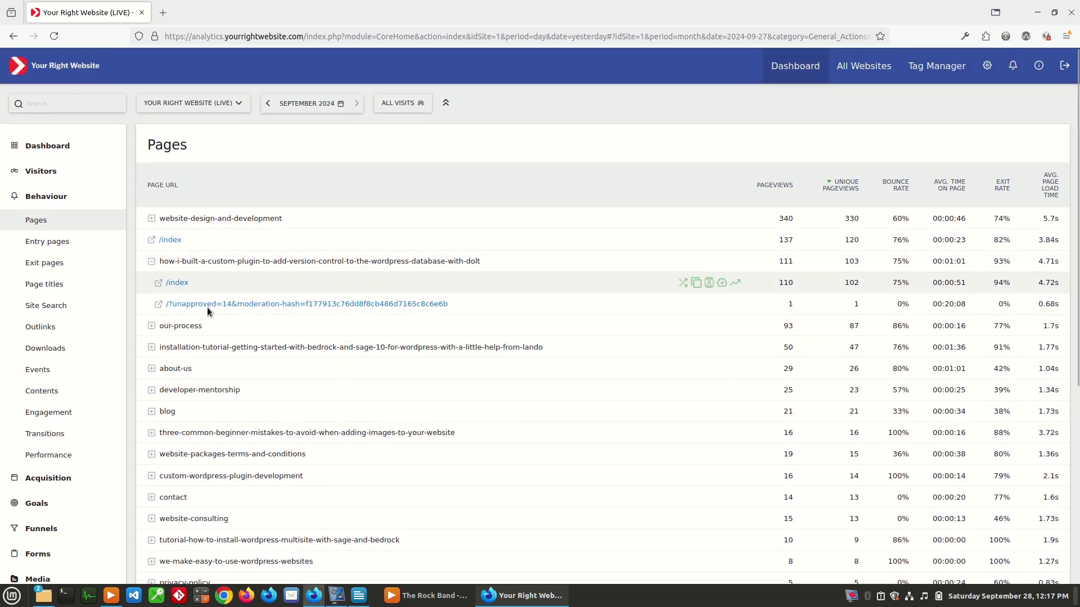
{"action": "left_click", "coordinate": [43, 243]}
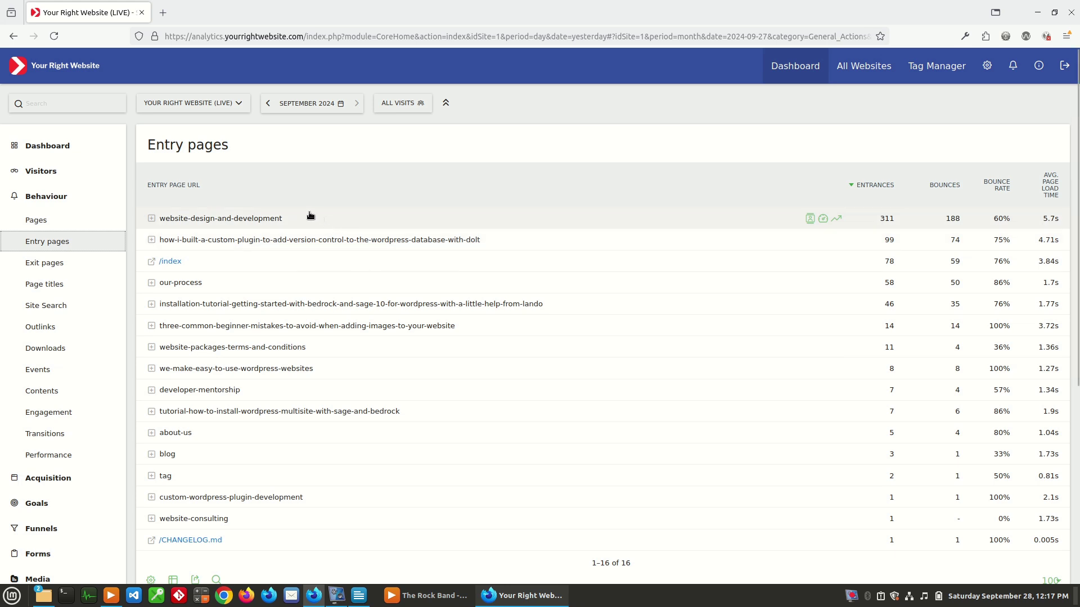
View the Exit pages and Page titles reports, then the September 2024 Outlinks report
{"action": "left_click", "coordinate": [66, 262]}
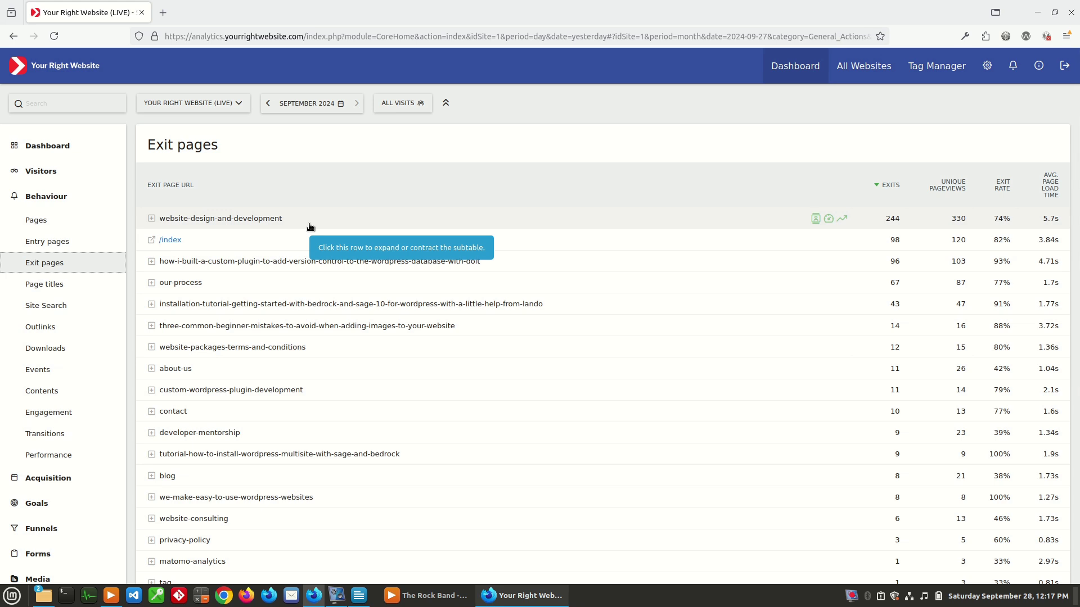
{"action": "left_click", "coordinate": [66, 283]}
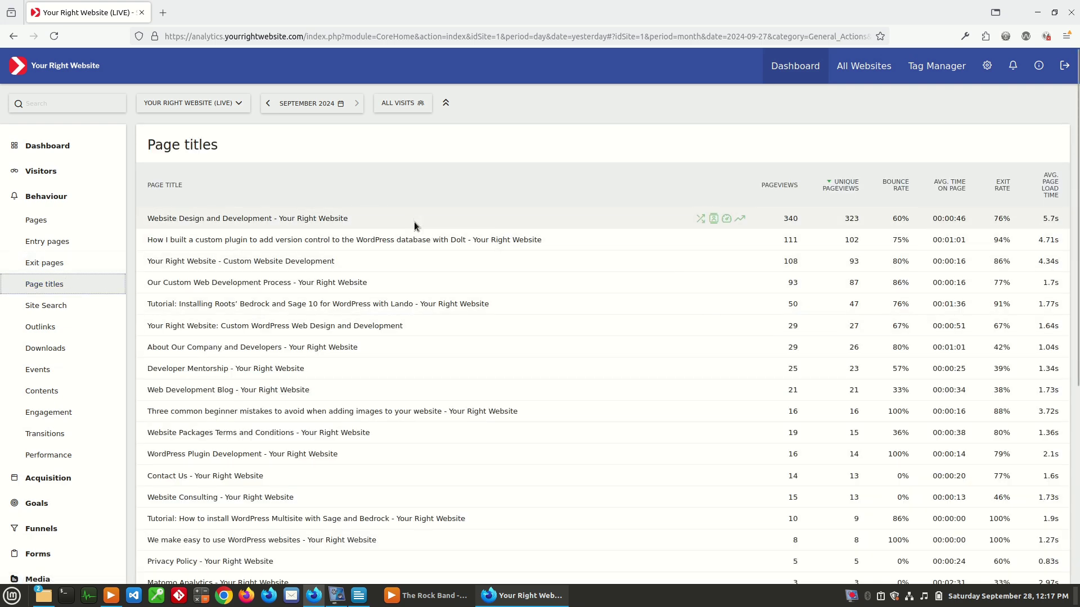
{"action": "left_click", "coordinate": [60, 333]}
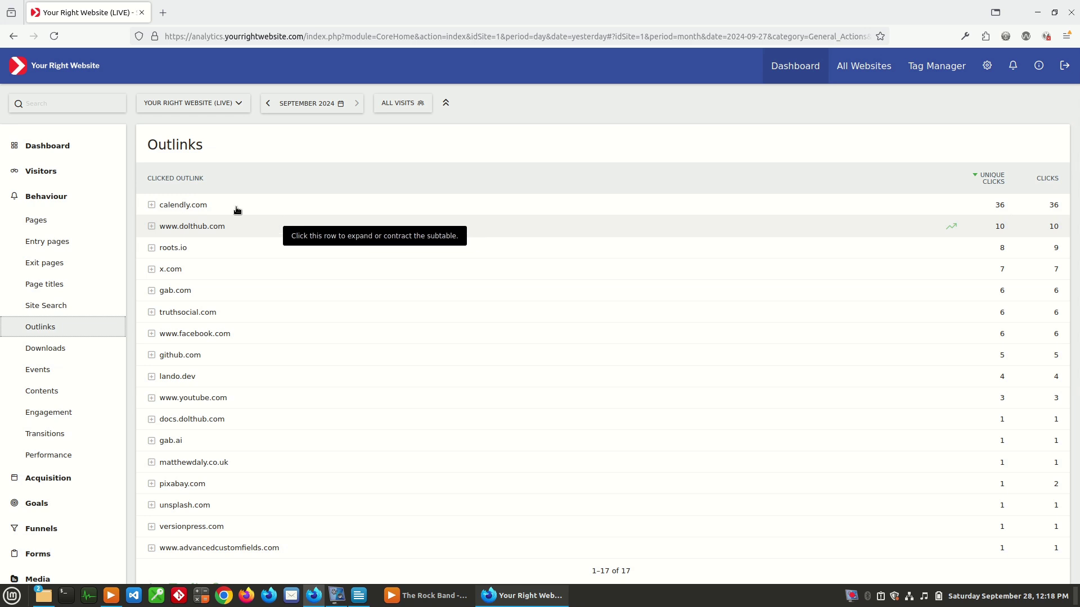
{"action": "left_click", "coordinate": [153, 206]}
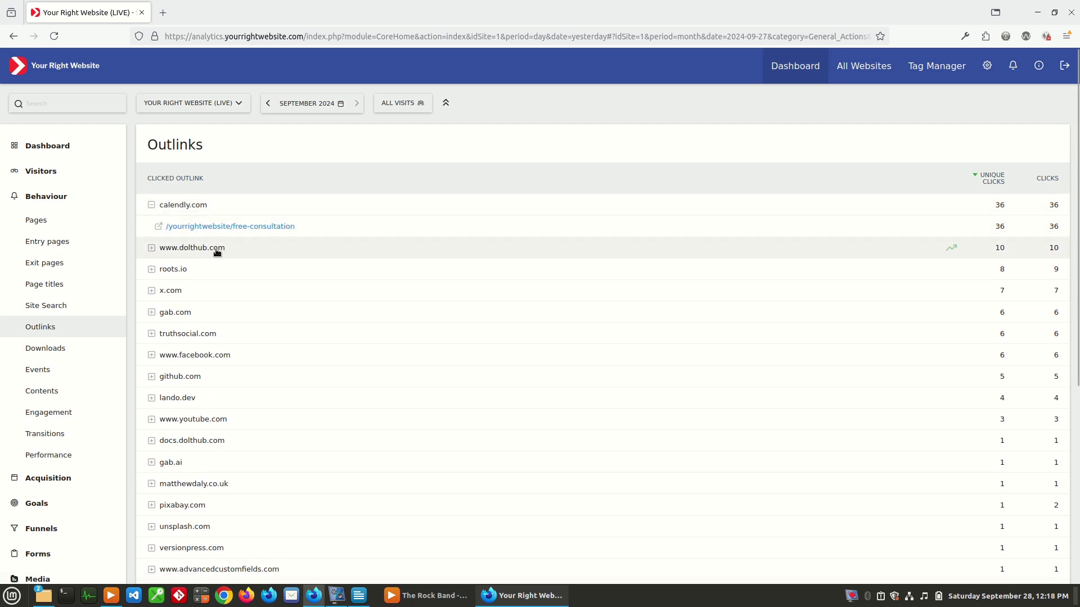
{"action": "left_click", "coordinate": [151, 251]}
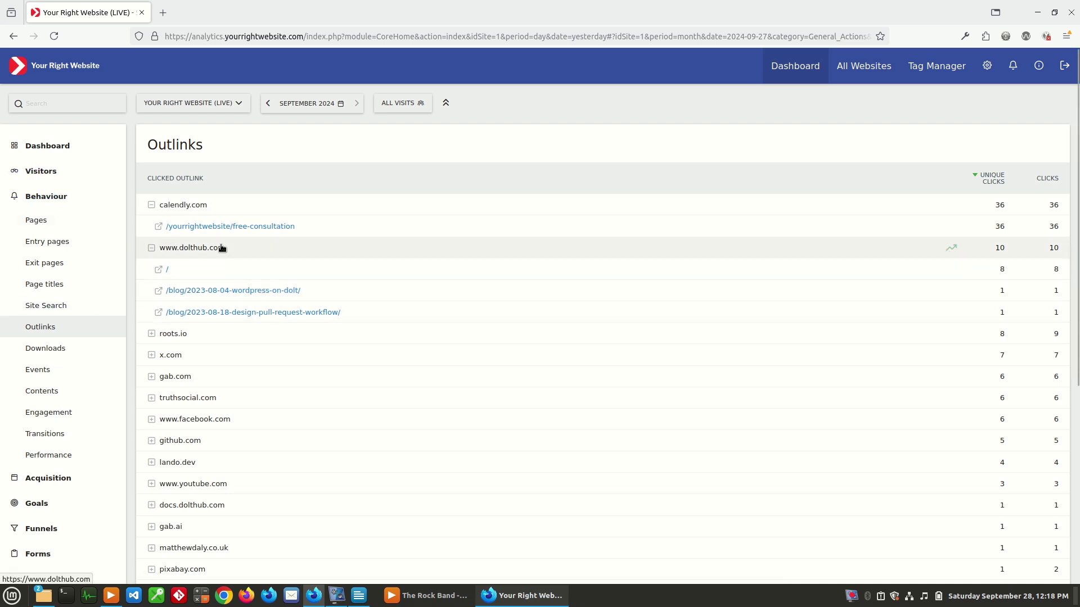
{"action": "left_click", "coordinate": [57, 480]}
Show the Acquisition Overview and All Channels, expanding Websites and Social Networks into their individual sources
{"action": "left_click", "coordinate": [59, 251]}
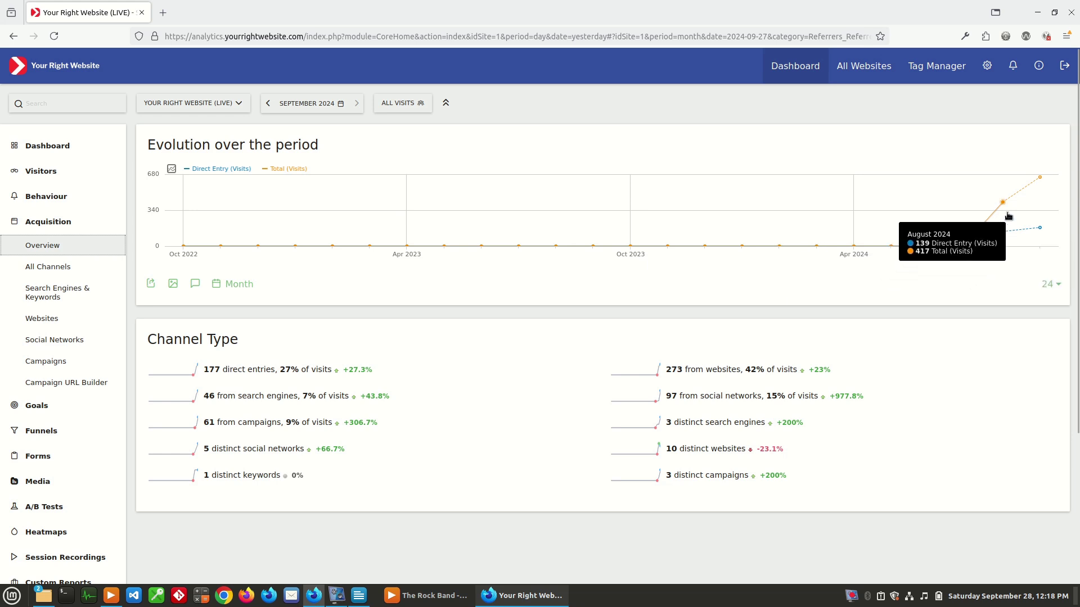
{"action": "left_click", "coordinate": [65, 267]}
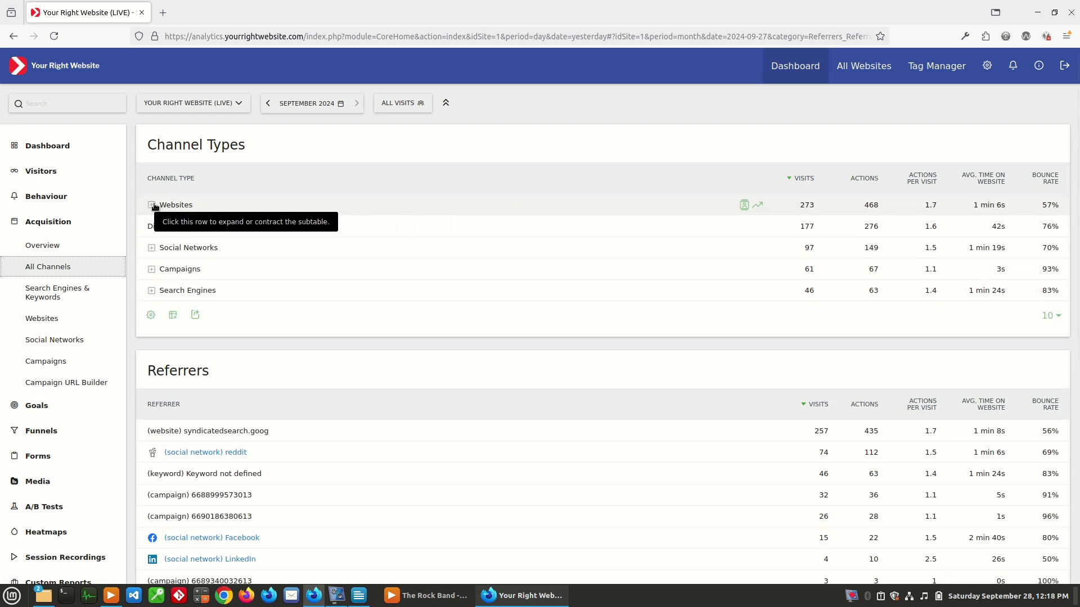
{"action": "left_click", "coordinate": [155, 207]}
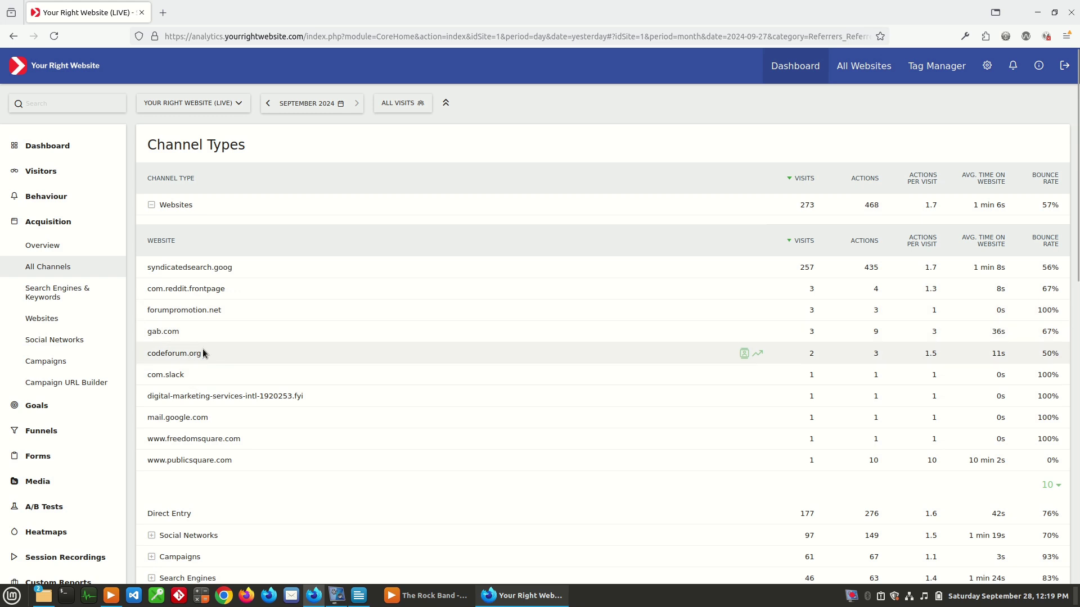
{"action": "scroll", "coordinate": [203, 354], "scroll_direction": "down", "scroll_amount": 2}
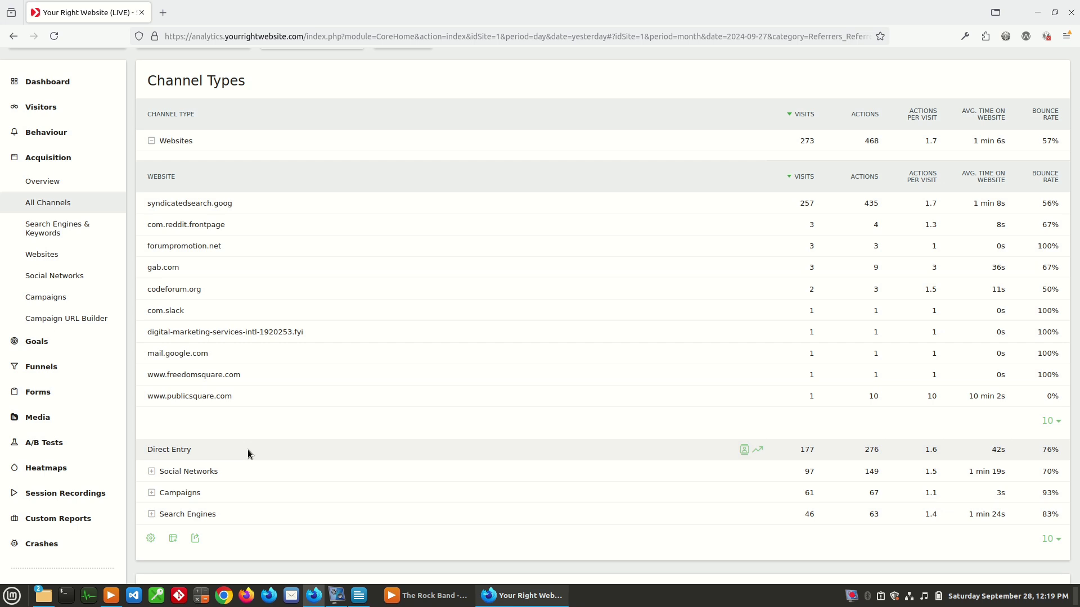
{"action": "left_click", "coordinate": [152, 471]}
{"action": "scroll", "coordinate": [475, 393], "scroll_direction": "down", "scroll_amount": 1}
Expand the Campaigns channel to list its individual campaigns
{"action": "scroll", "coordinate": [474, 397], "scroll_direction": "down", "scroll_amount": 2}
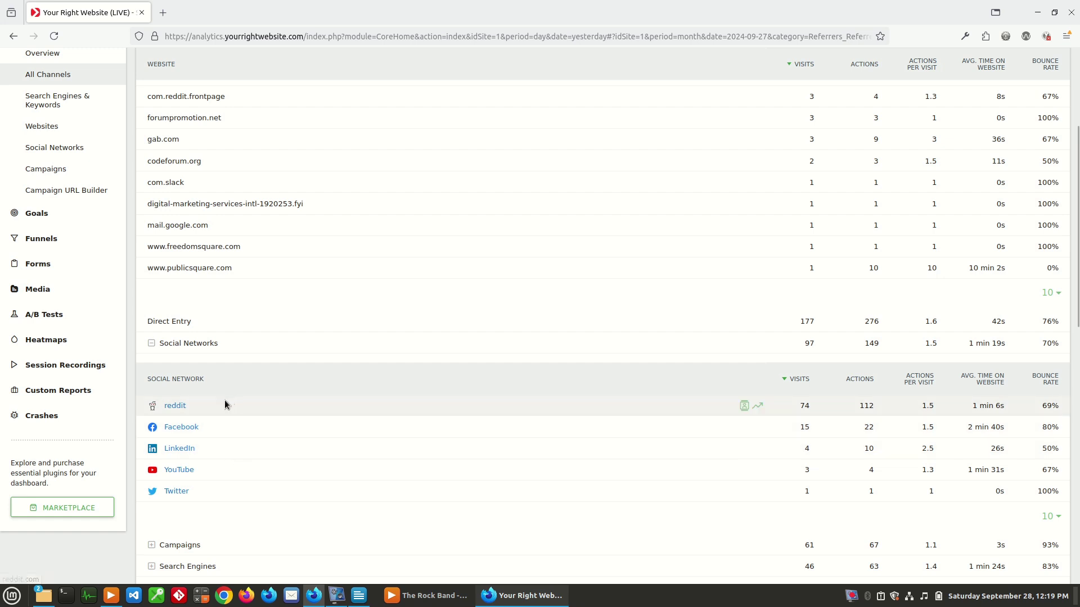
{"action": "scroll", "coordinate": [224, 400], "scroll_direction": "down", "scroll_amount": 2}
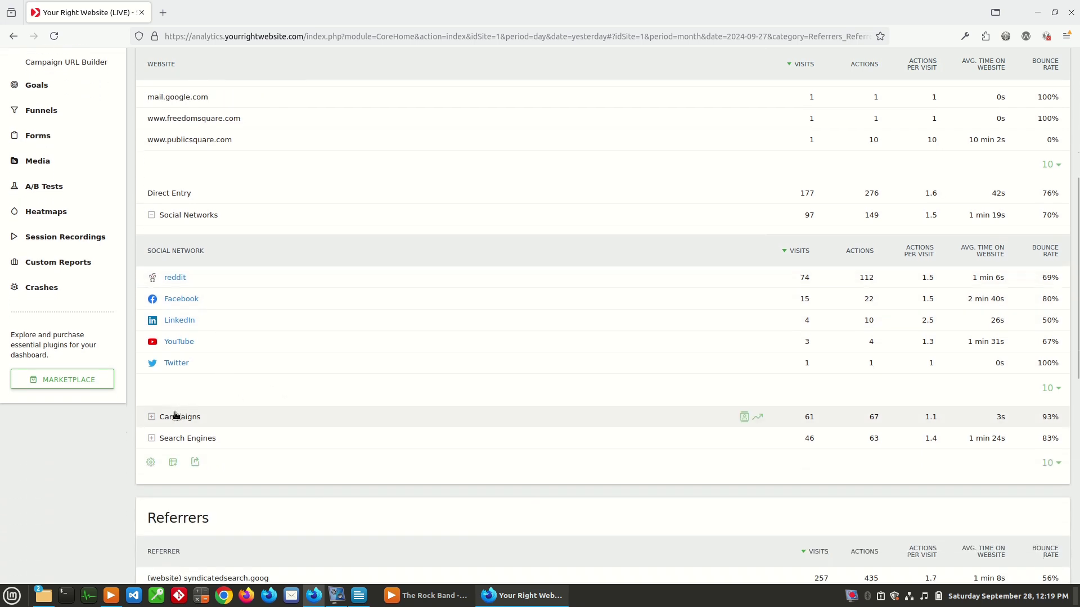
{"action": "left_click", "coordinate": [181, 416]}
{"action": "scroll", "coordinate": [335, 375], "scroll_direction": "down", "scroll_amount": 1}
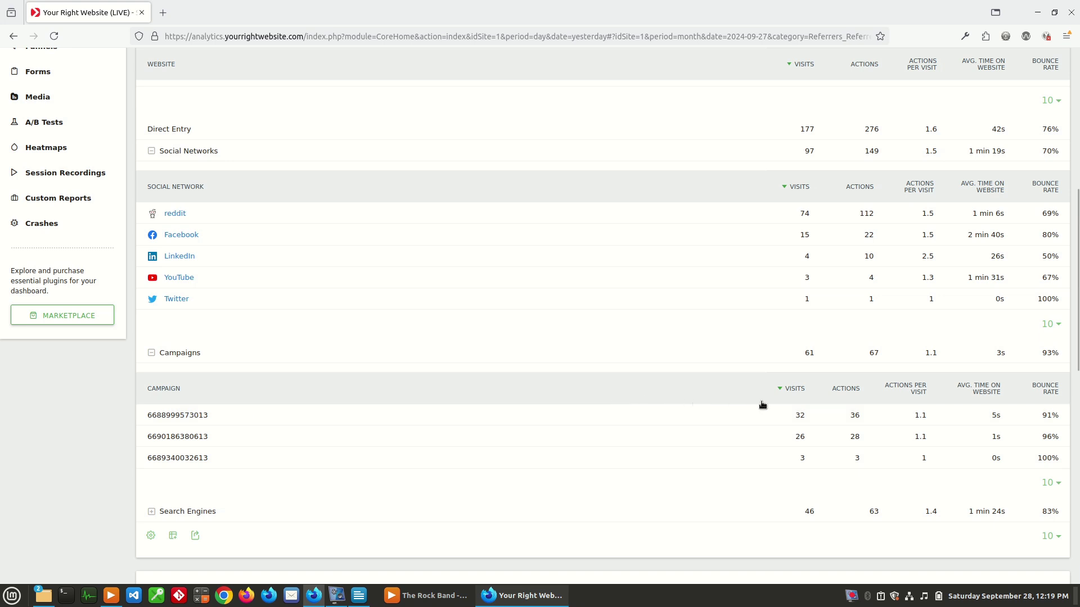
{"action": "mouse_move", "coordinate": [798, 414]}
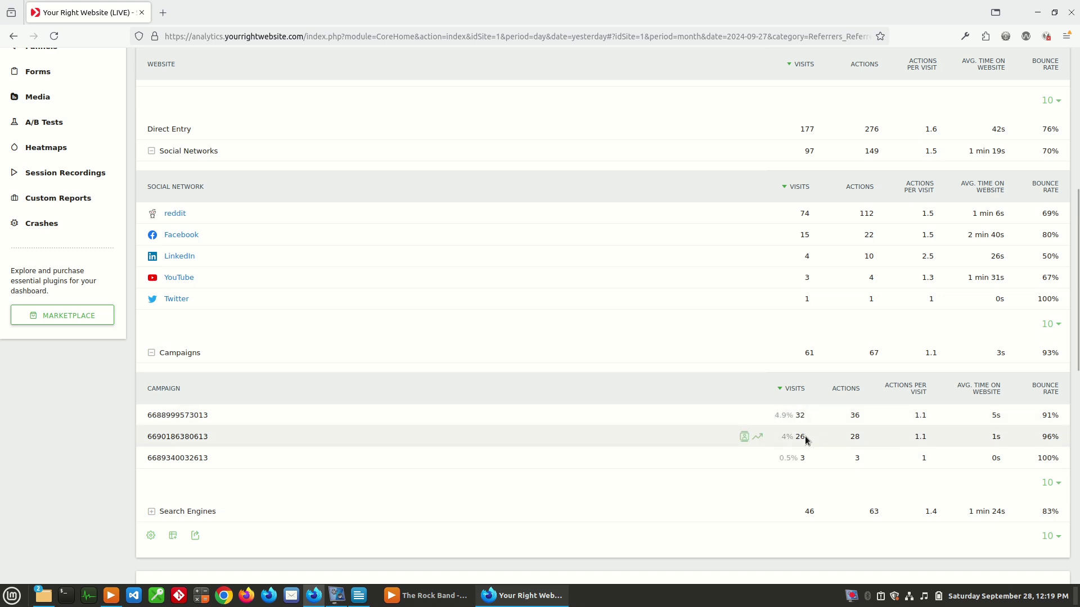
{"action": "scroll", "coordinate": [534, 373], "scroll_direction": "down", "scroll_amount": 2}
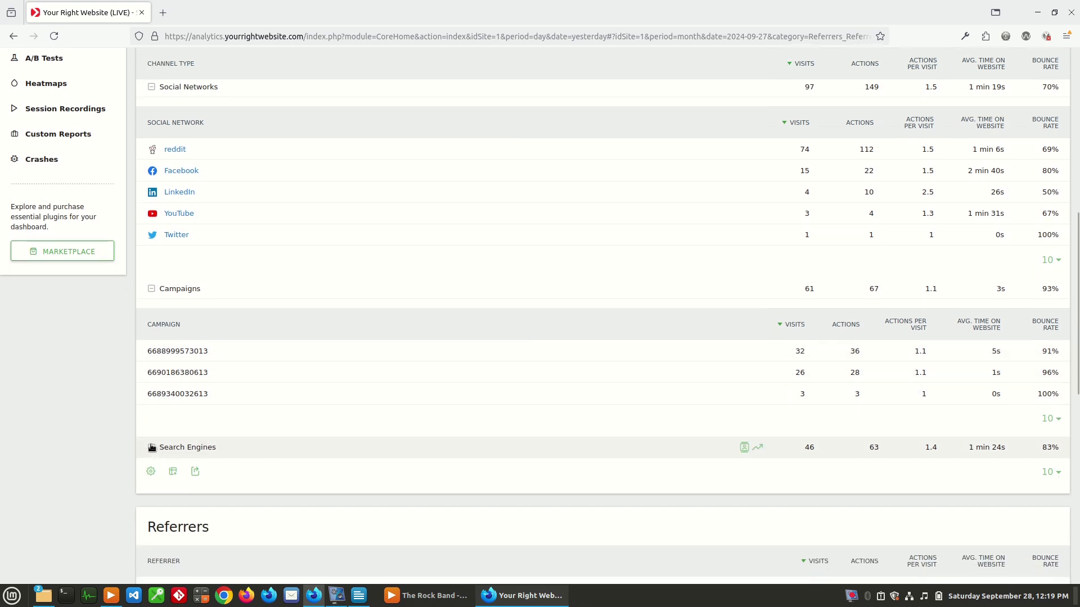
Expand Search Engines to show its keywords, then open the Search Engines & Keywords report
{"action": "left_click", "coordinate": [175, 448]}
{"action": "scroll", "coordinate": [439, 365], "scroll_direction": "down", "scroll_amount": 4}
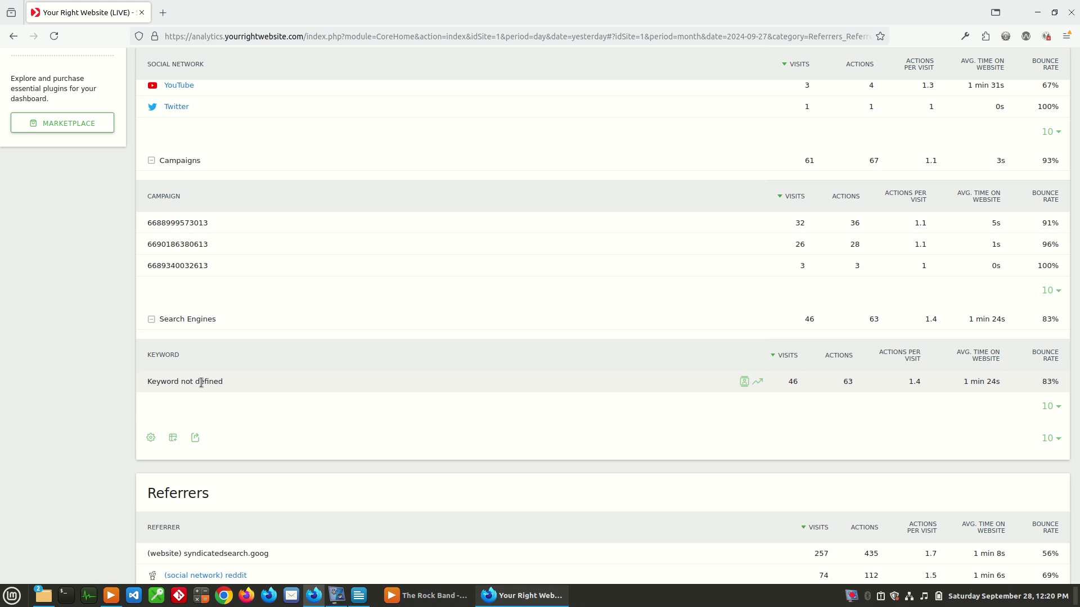
{"action": "scroll", "coordinate": [202, 383], "scroll_direction": "up", "scroll_amount": 10}
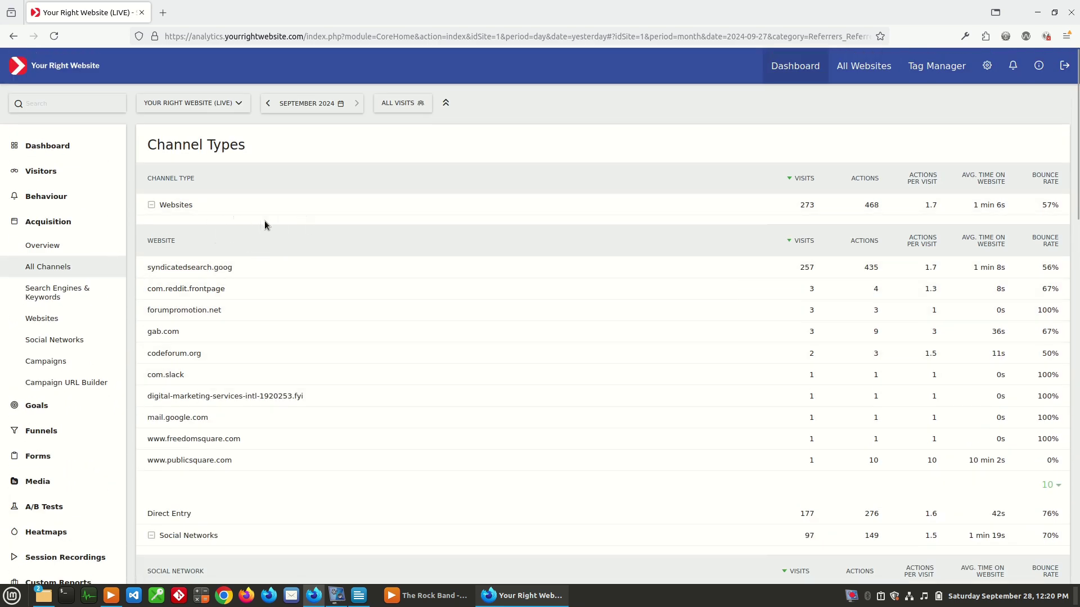
{"action": "left_click", "coordinate": [55, 299]}
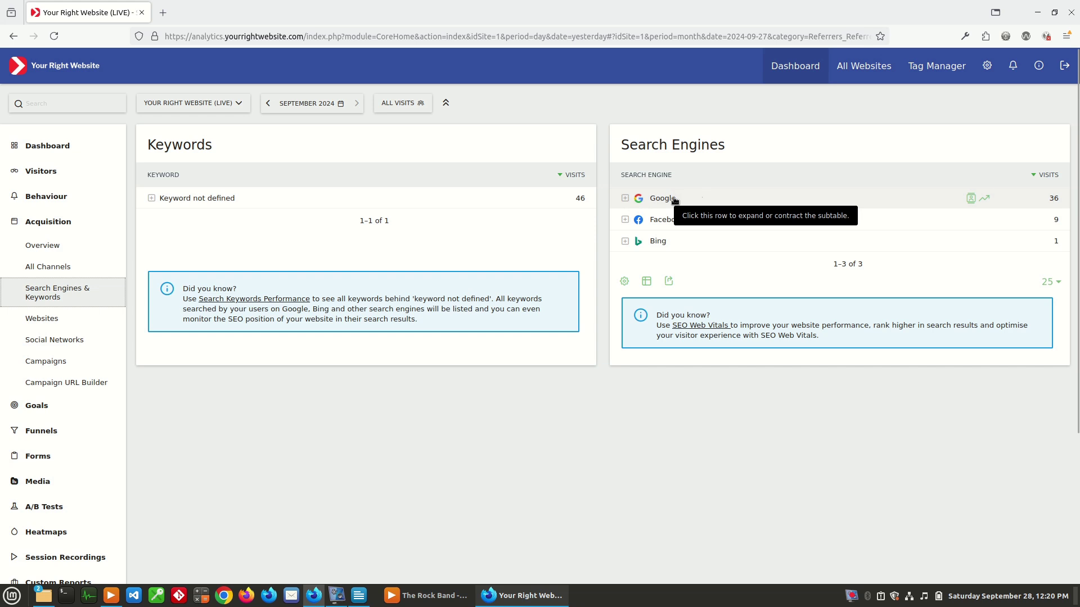
Expand the Facebook and Bing rows to see their keywords, then open the Websites referrers report
{"action": "left_click", "coordinate": [625, 222]}
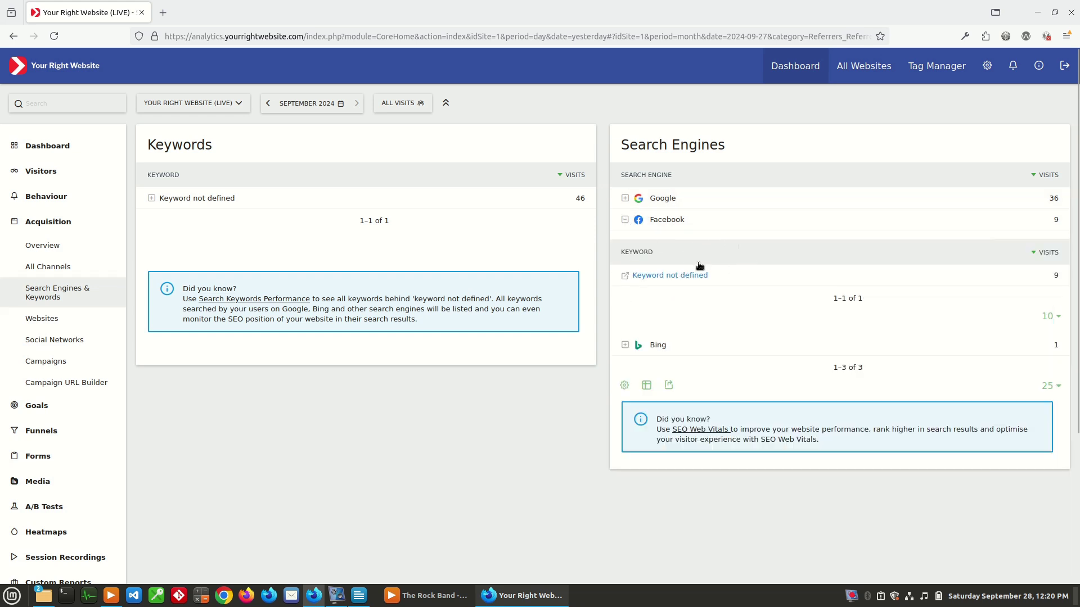
{"action": "left_click", "coordinate": [632, 345]}
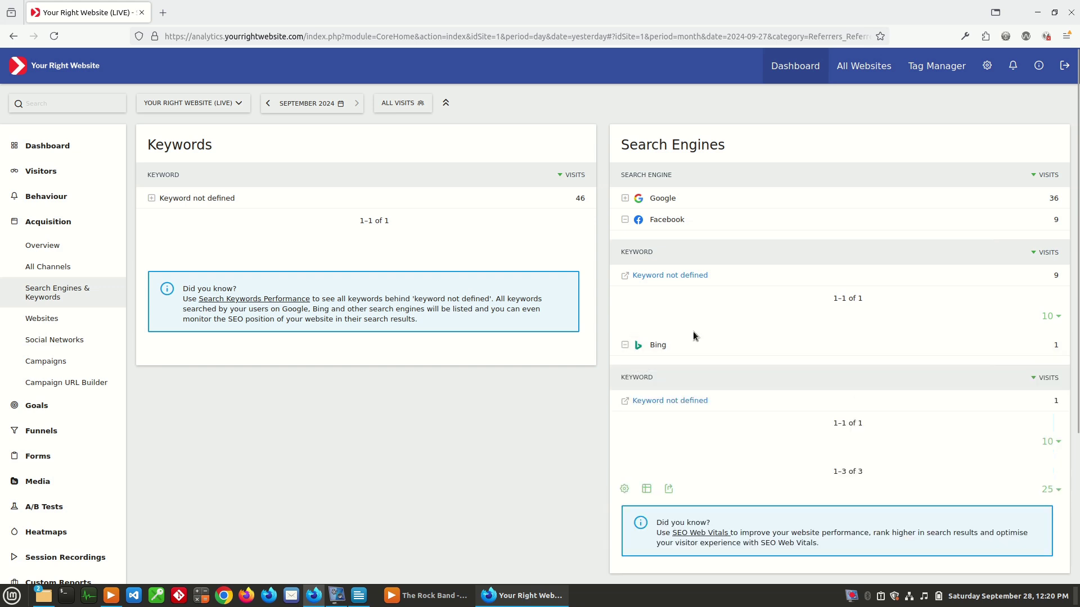
{"action": "left_click", "coordinate": [68, 325]}
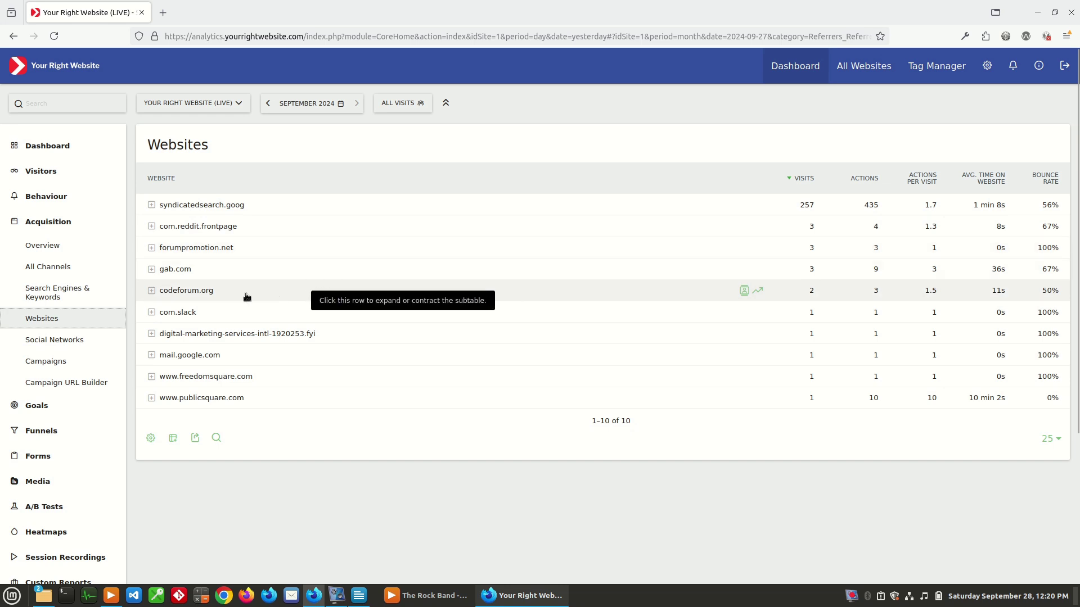
Open the Social Networks report, led by reddit with 74 visits (76%)
{"action": "left_click", "coordinate": [59, 341]}
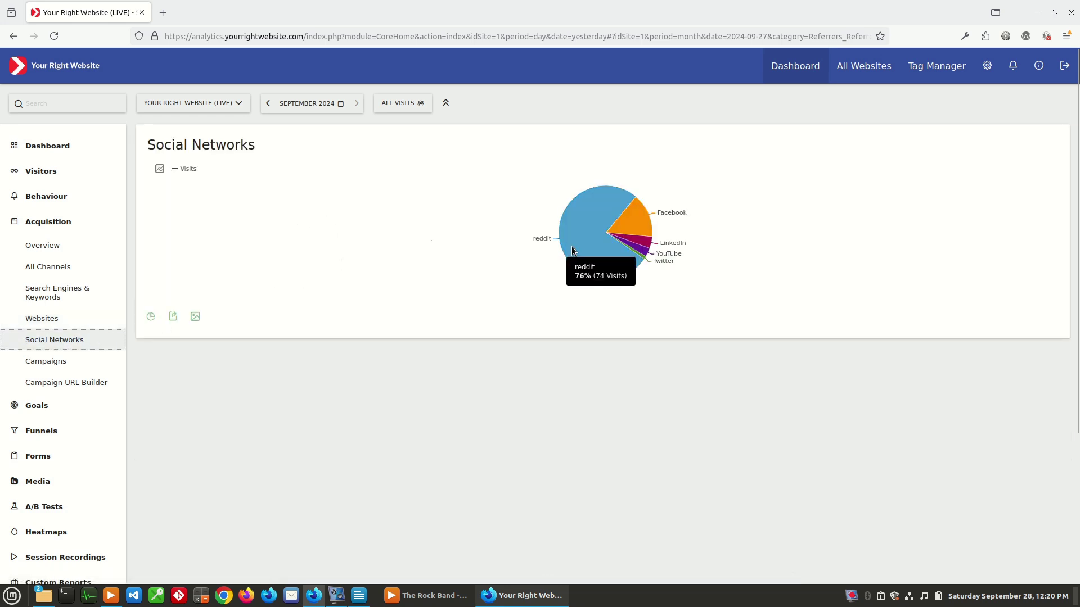